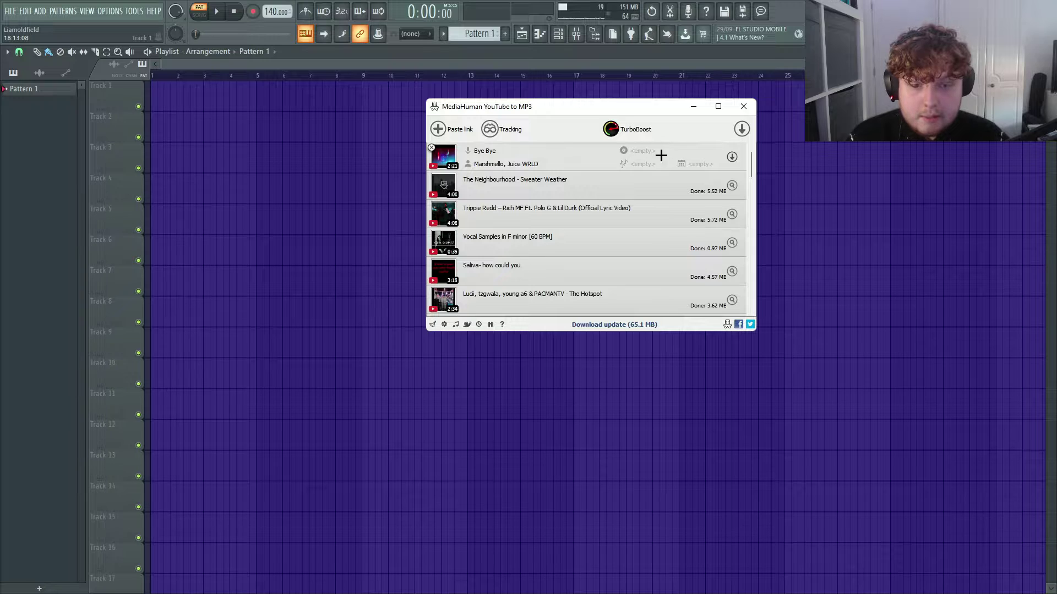
# - Download Marshmello, Juice WRLD - Bye Bye as an MP3 and place the file at the start of playlist Track 1
pyautogui.click(732, 156)
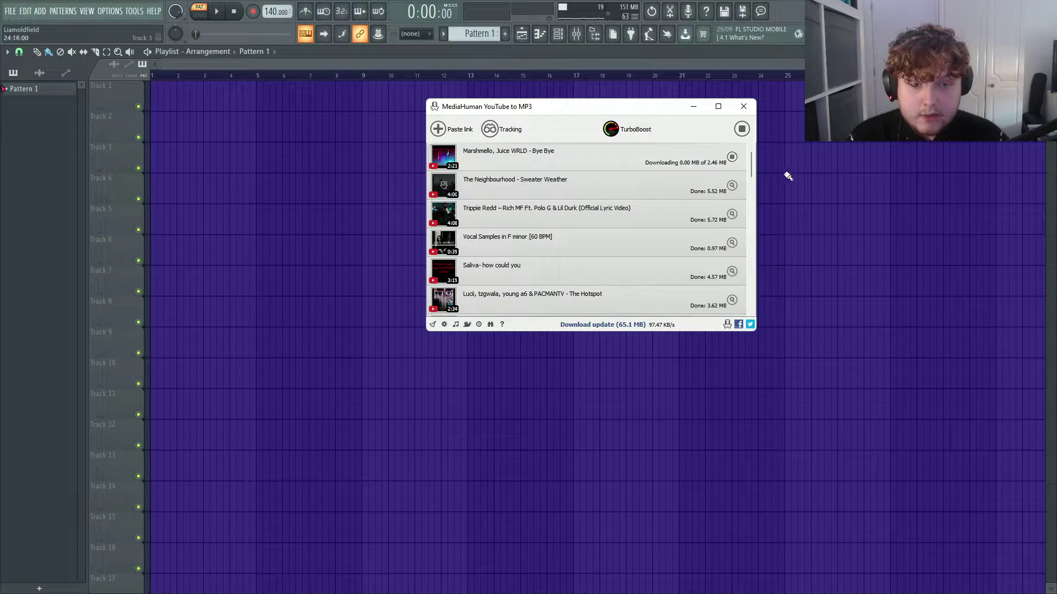
pyautogui.rightClick(575, 152)
pyautogui.click(625, 160)
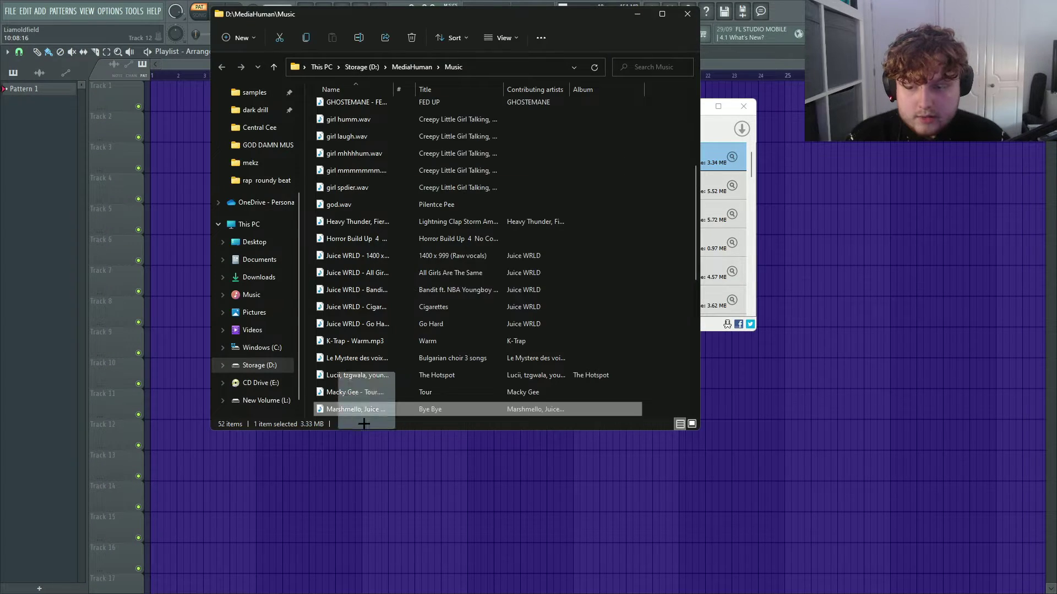
pyautogui.moveTo(363, 408); pyautogui.dragTo(211, 99)
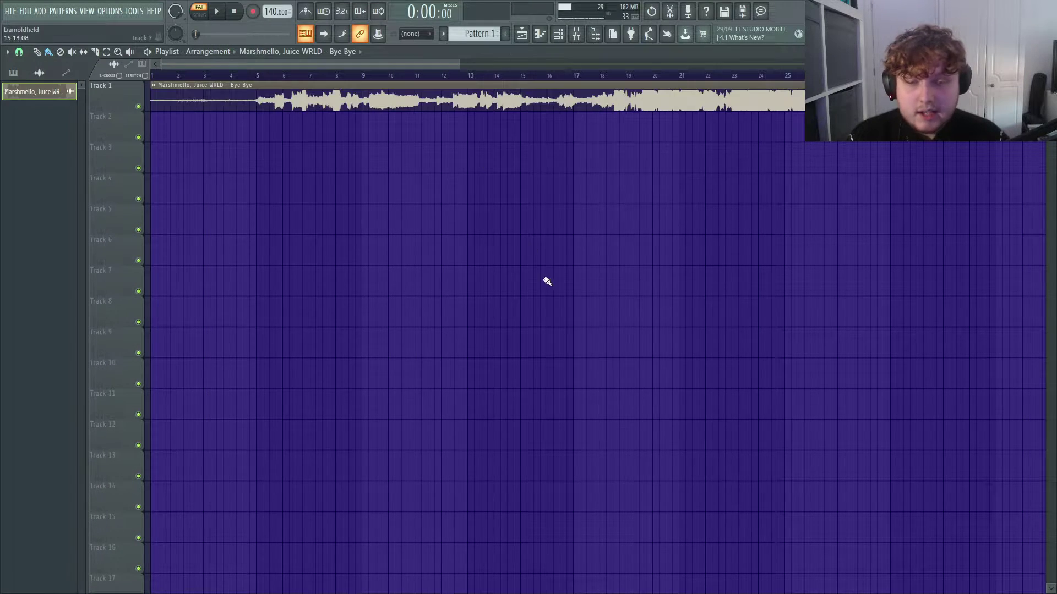
pyautogui.keyDown('ctrl'); pyautogui.scroll(-5, 547, 281); pyautogui.keyUp('ctrl')
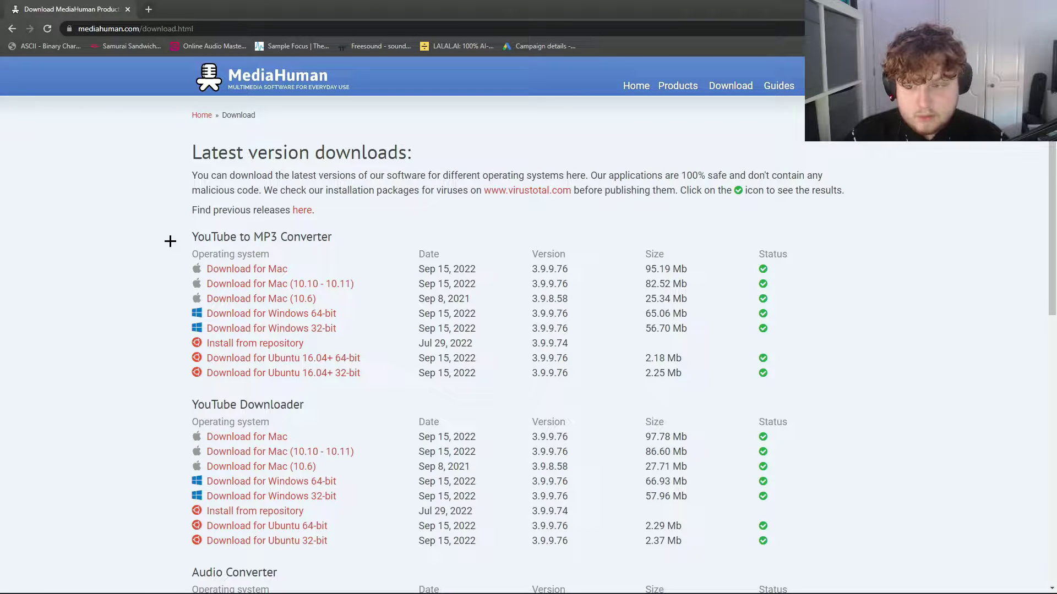
# - Look through the MediaHuman download page for the YouTube to MP3 Converter and the other available programs
pyautogui.scroll(-1, 165, 302)
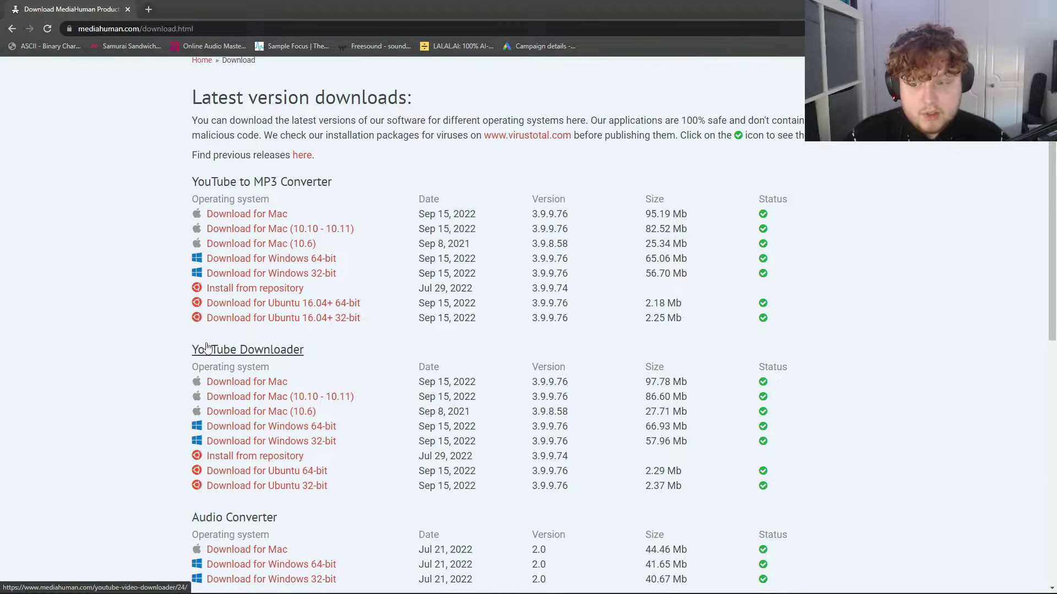
pyautogui.scroll(-4, 141, 349)
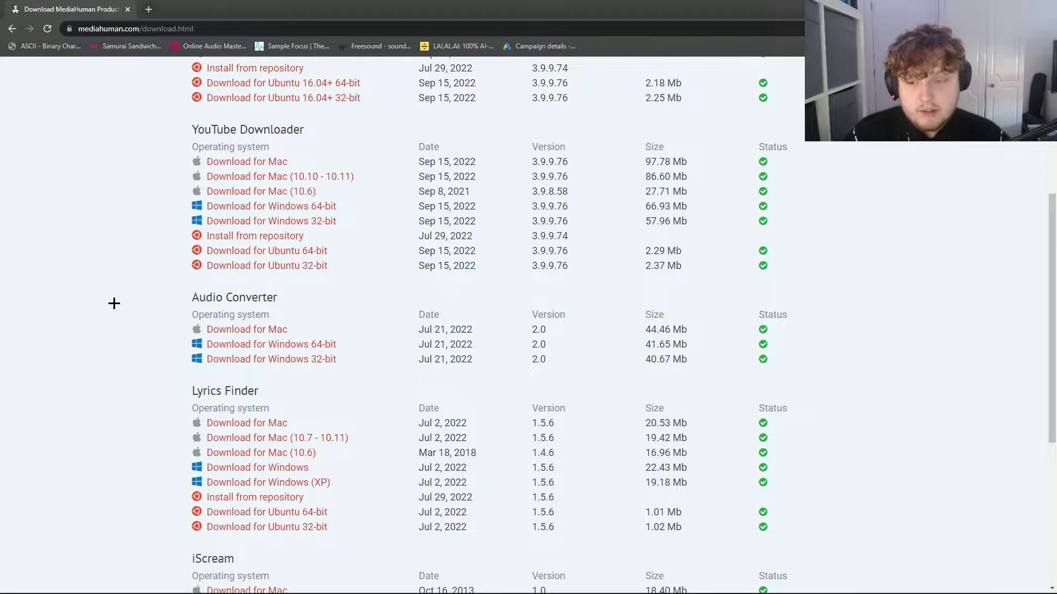
pyautogui.scroll(-2, 113, 266)
pyautogui.scroll(-4, 113, 279)
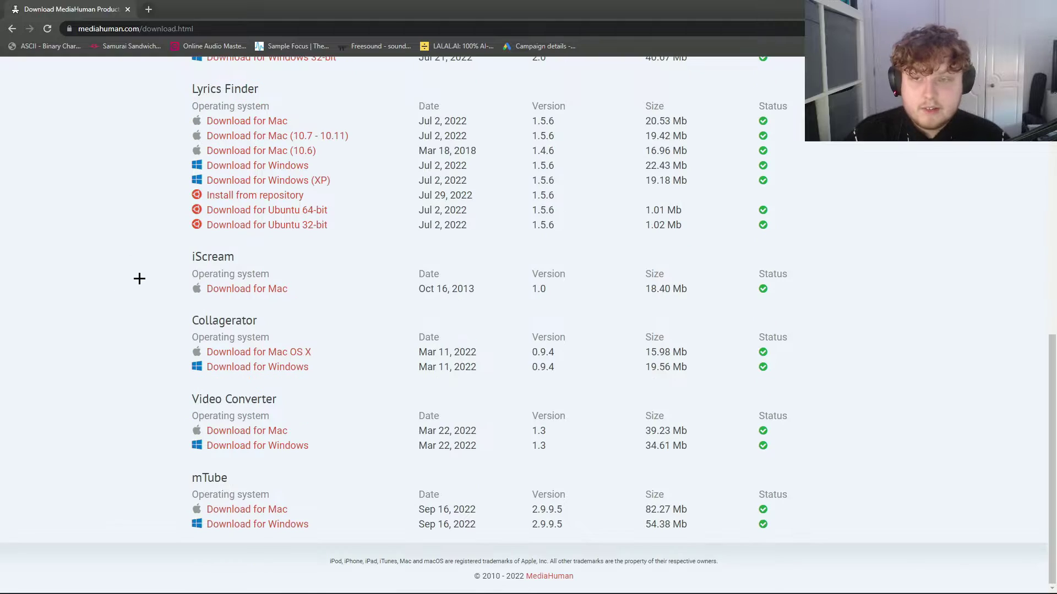
pyautogui.scroll(8, 137, 515)
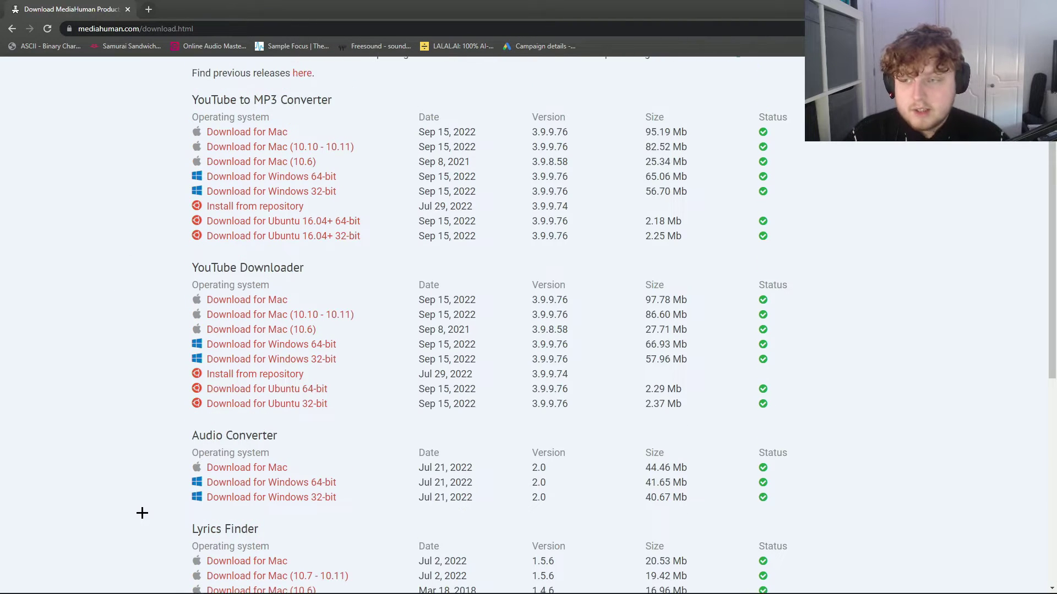
pyautogui.scroll(3, 142, 513)
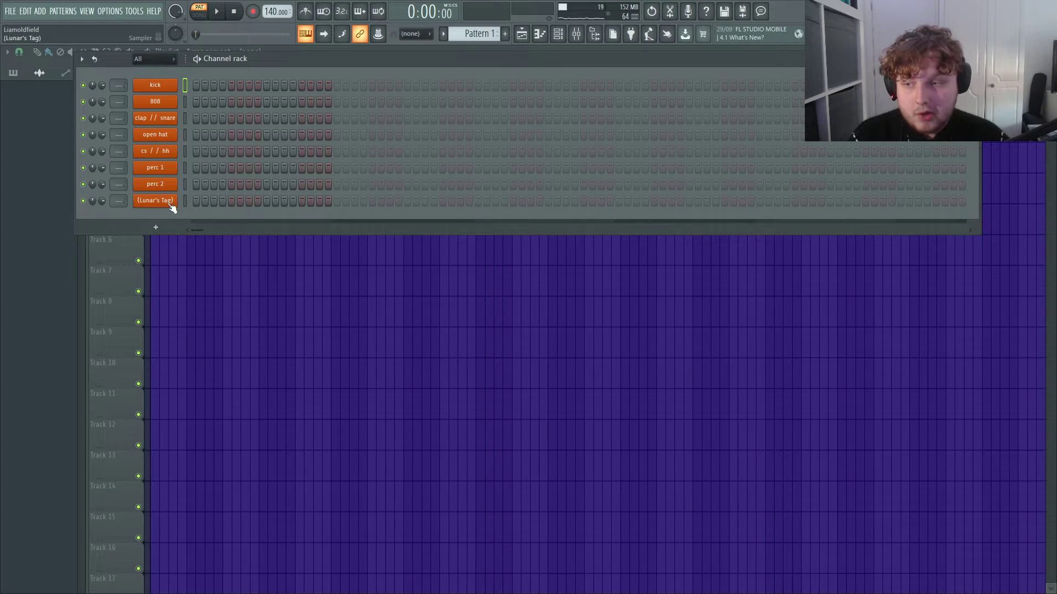
# - Open the mixer and inspect the effect slots of the EQ presets and Wider tracks
pyautogui.click(576, 34)
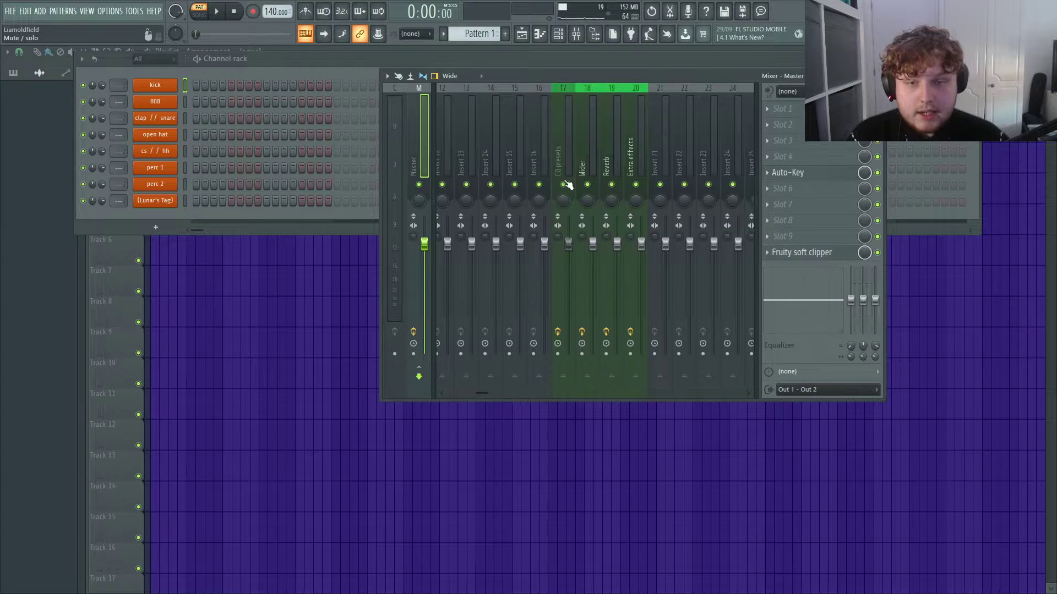
pyautogui.press('Left')
pyautogui.press('Left')
pyautogui.press('Left')
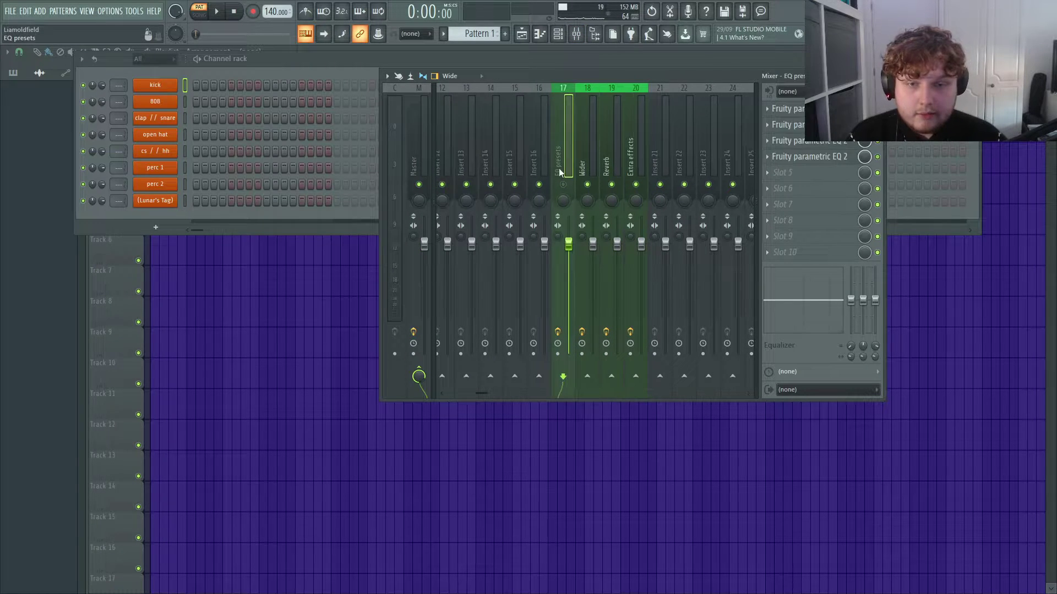
pyautogui.press('Right')
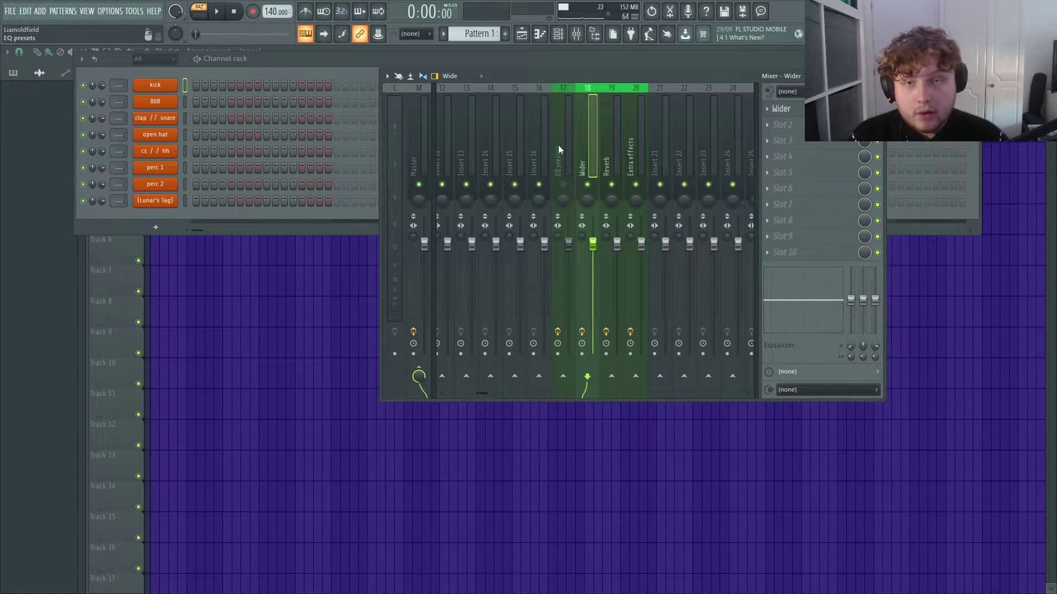
pyautogui.moveTo(569, 81); pyautogui.dragTo(536, 98)
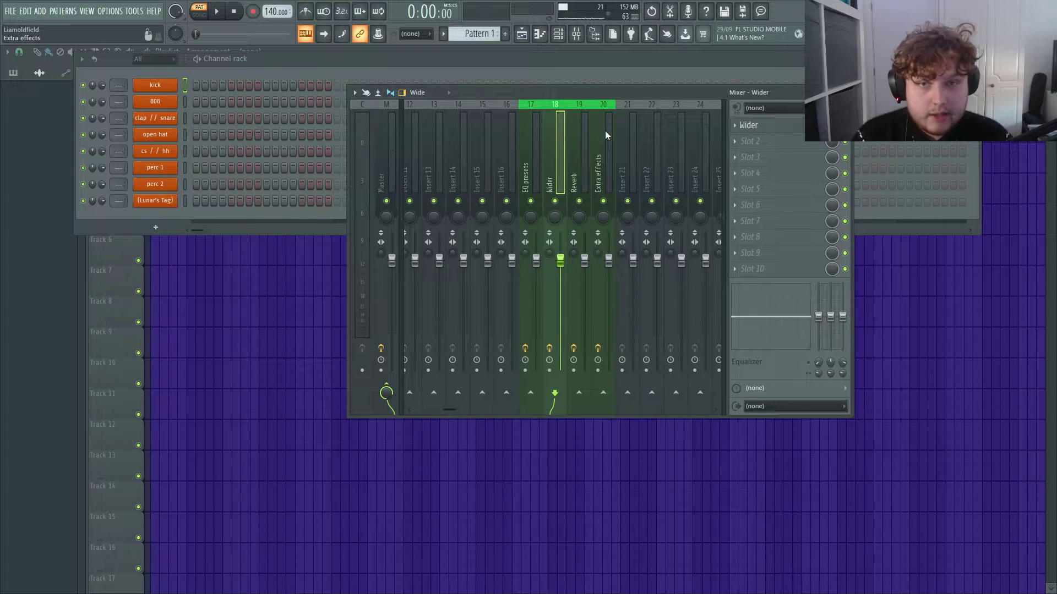
# - Run the macro that switches smart disable for all plugins
pyautogui.click(134, 11)
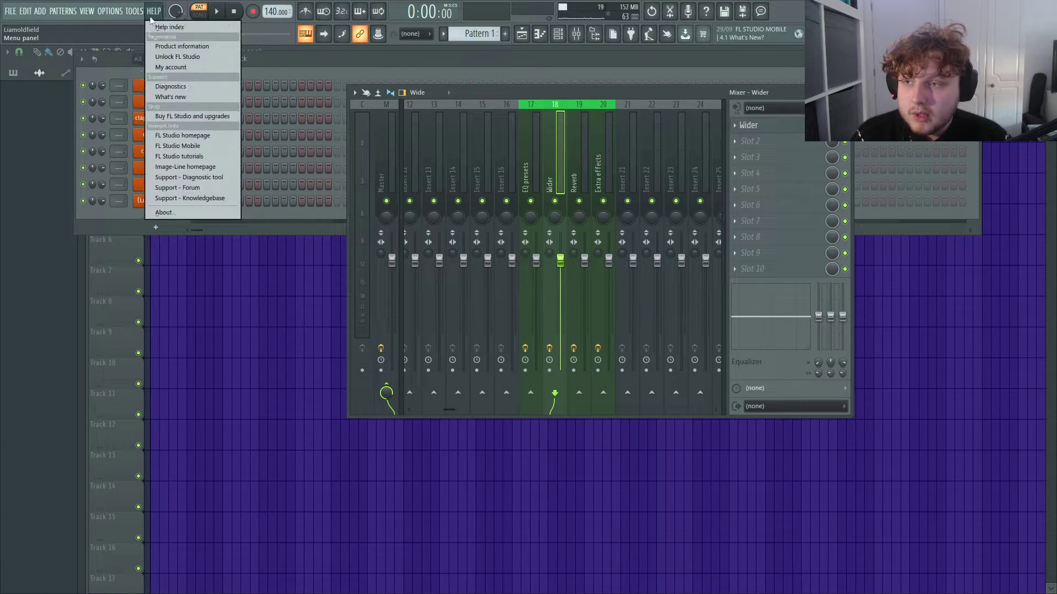
pyautogui.moveTo(159, 46)
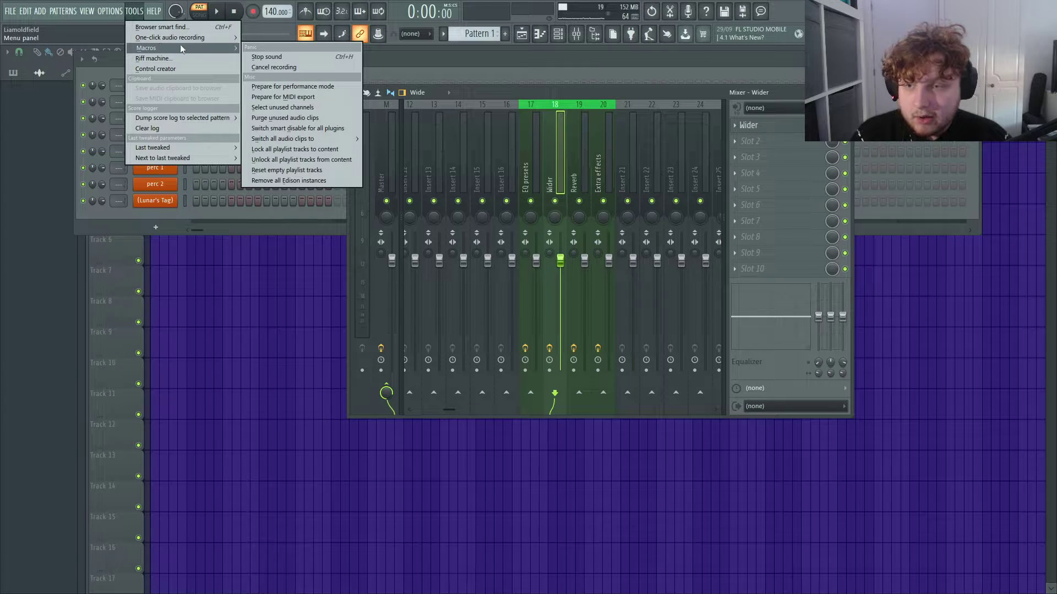
pyautogui.click(337, 128)
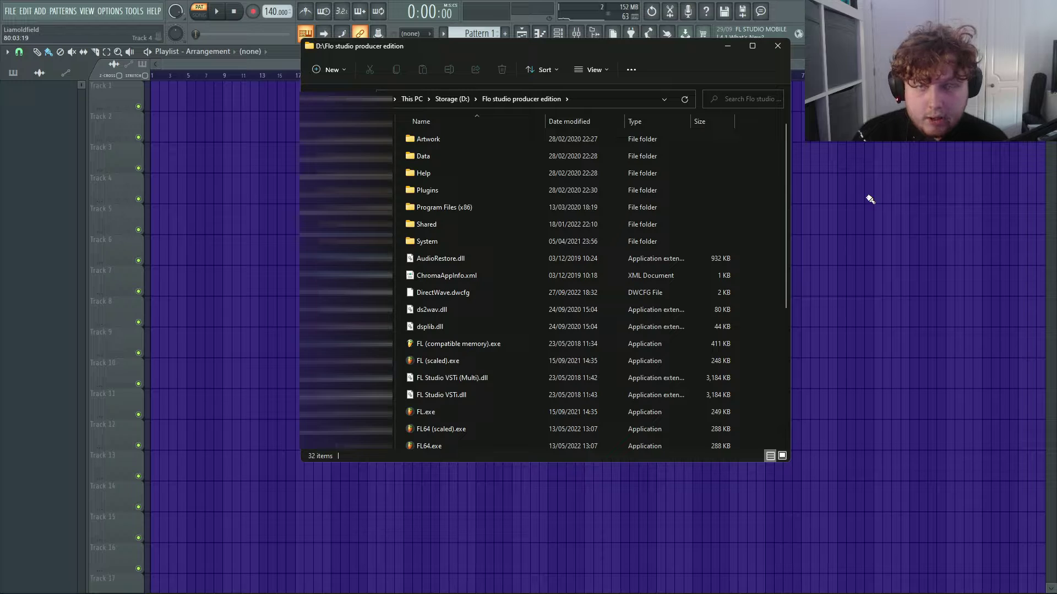
# - Look up the Data\Templates folder inside the Flo studio producer edition folder, and close the file window
pyautogui.doubleClick(682, 155)
pyautogui.doubleClick(559, 189)
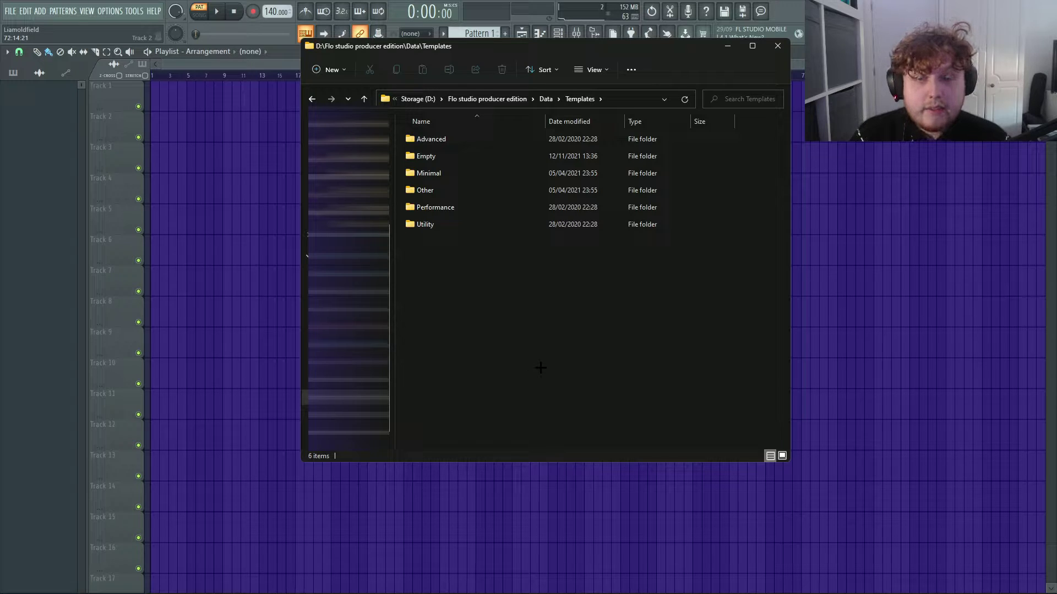
pyautogui.click(777, 46)
# - In the general settings, choose Norm as the default template and Default template as the startup project
pyautogui.click(109, 15)
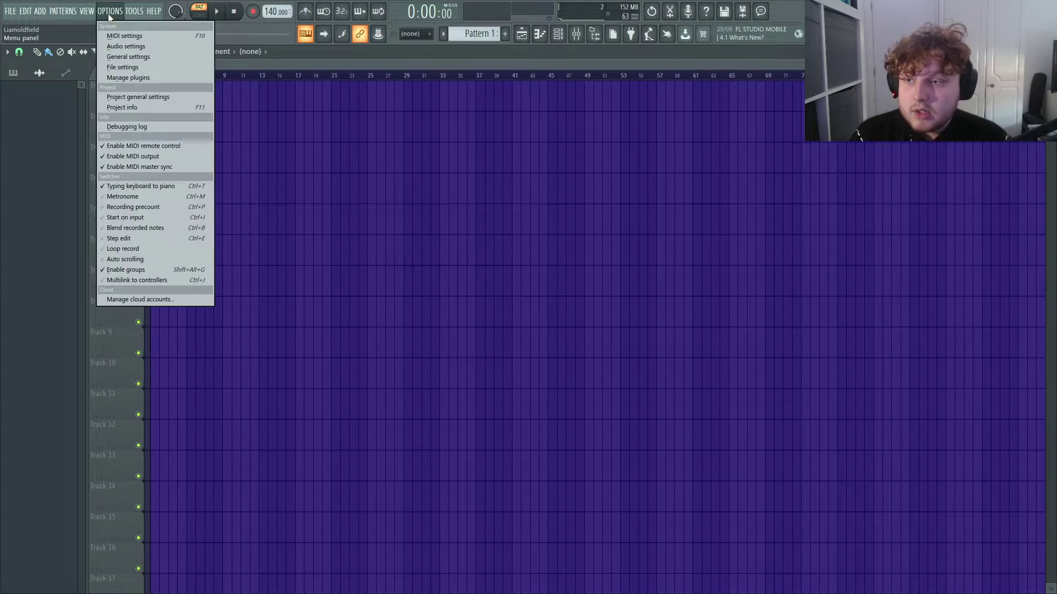
pyautogui.click(117, 56)
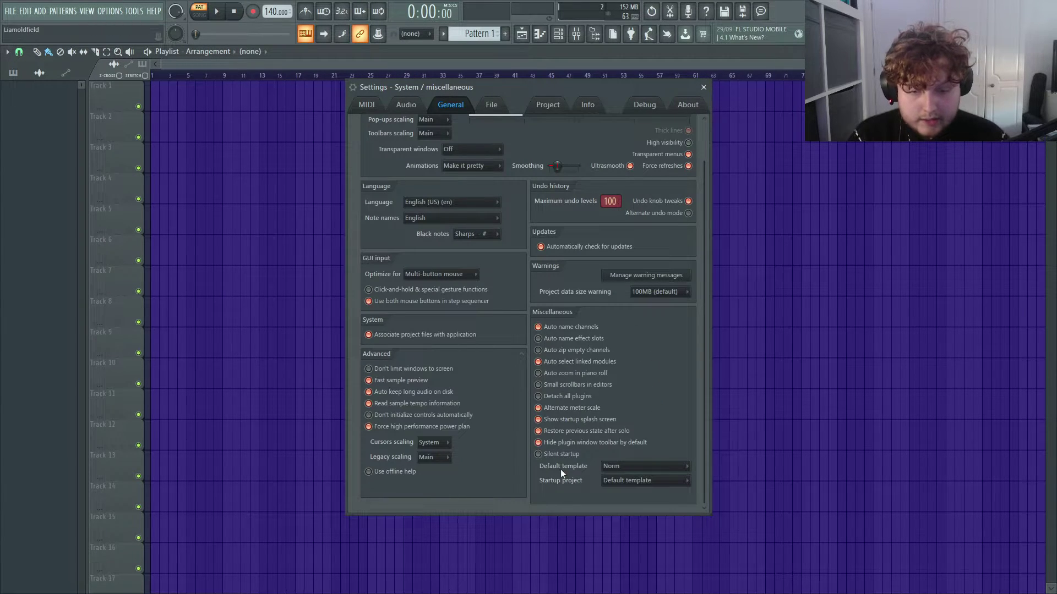
pyautogui.click(613, 472)
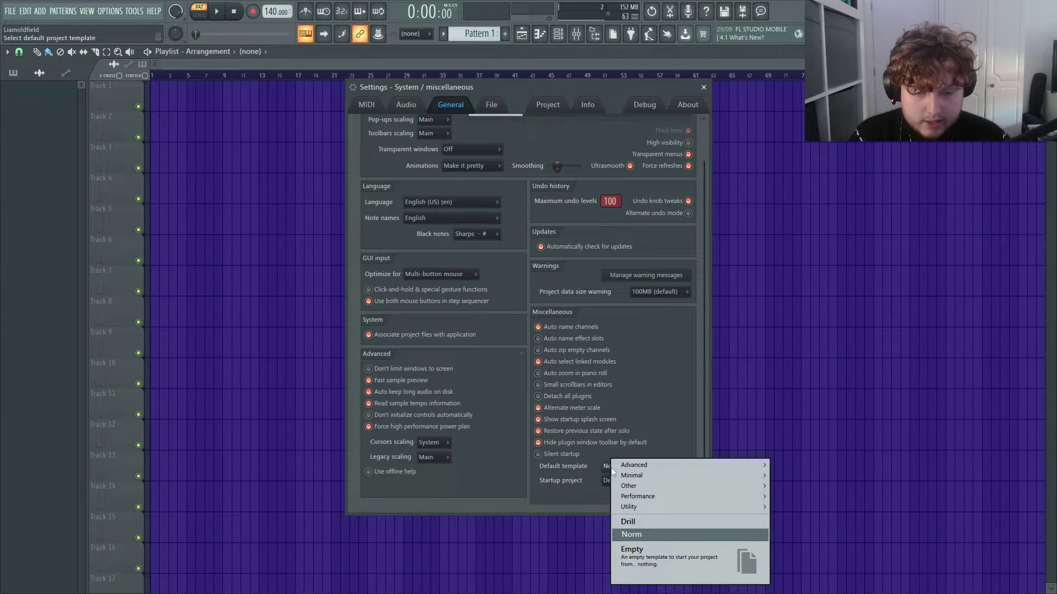
pyautogui.click(640, 534)
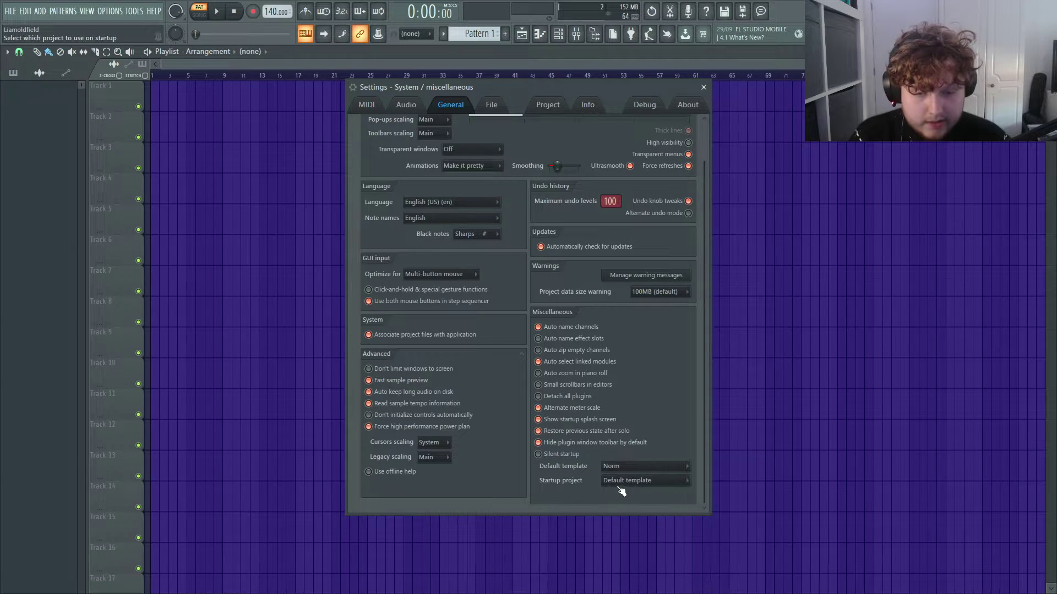
pyautogui.click(624, 482)
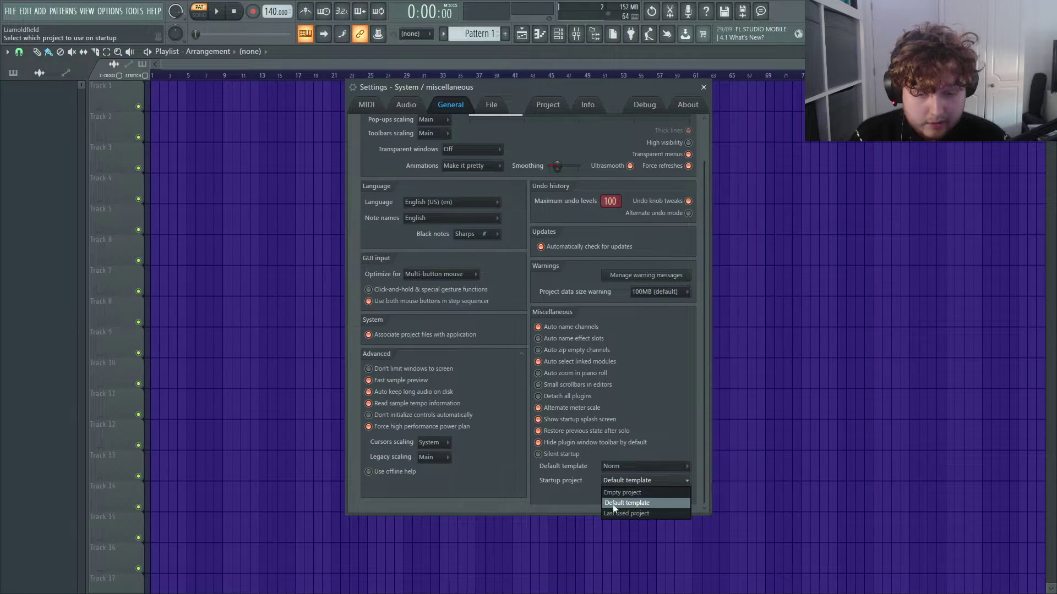
pyautogui.click(619, 504)
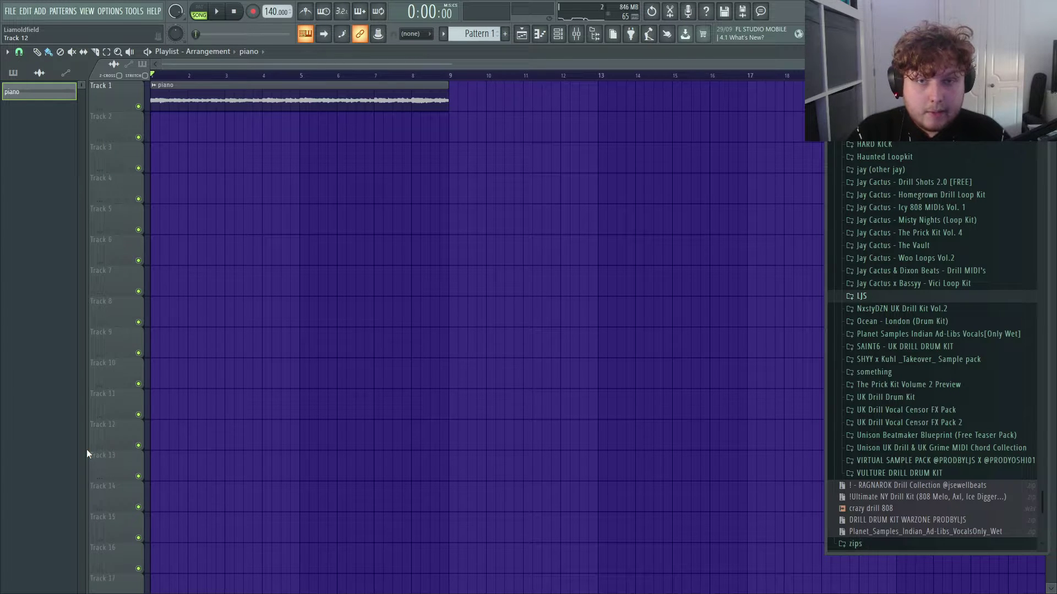
# - Play the piano loop on playlist Track 1
pyautogui.press('space')
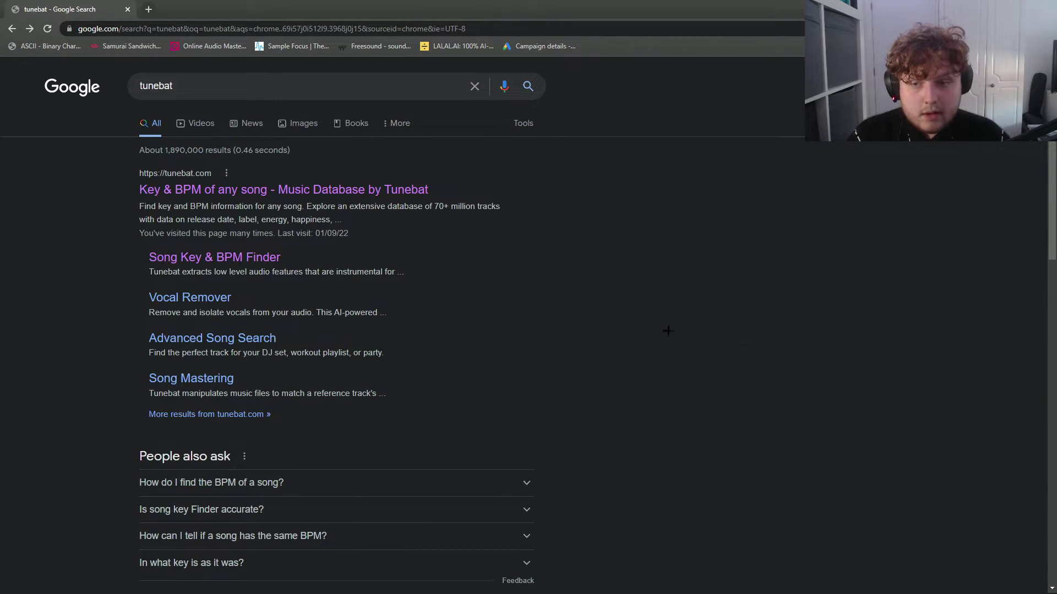
# - Open Tunebat's key and BPM database from the browser's search results and return to the results
pyautogui.click(416, 192)
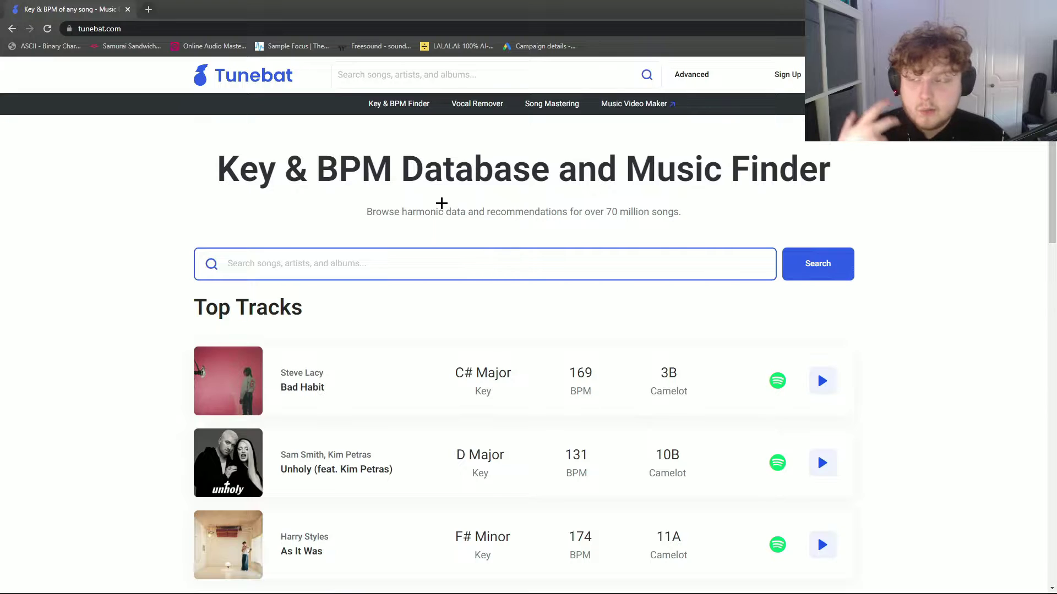
pyautogui.hotkey('alt', 'Left')
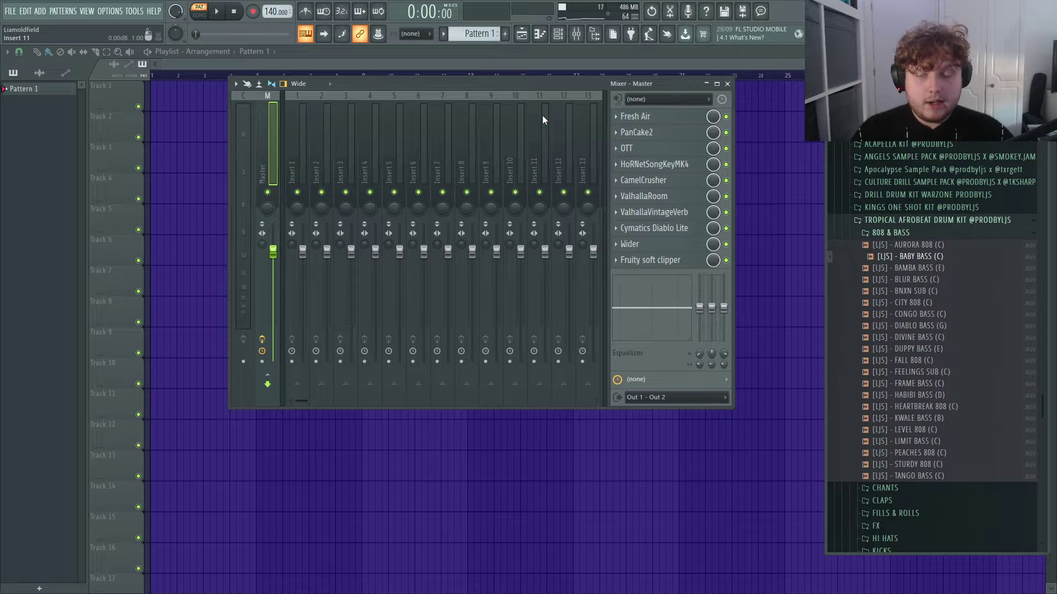
# - Open Fresh Air on the Master track and try its High Air and Mid Air amounts, returning both to 0
pyautogui.click(666, 121)
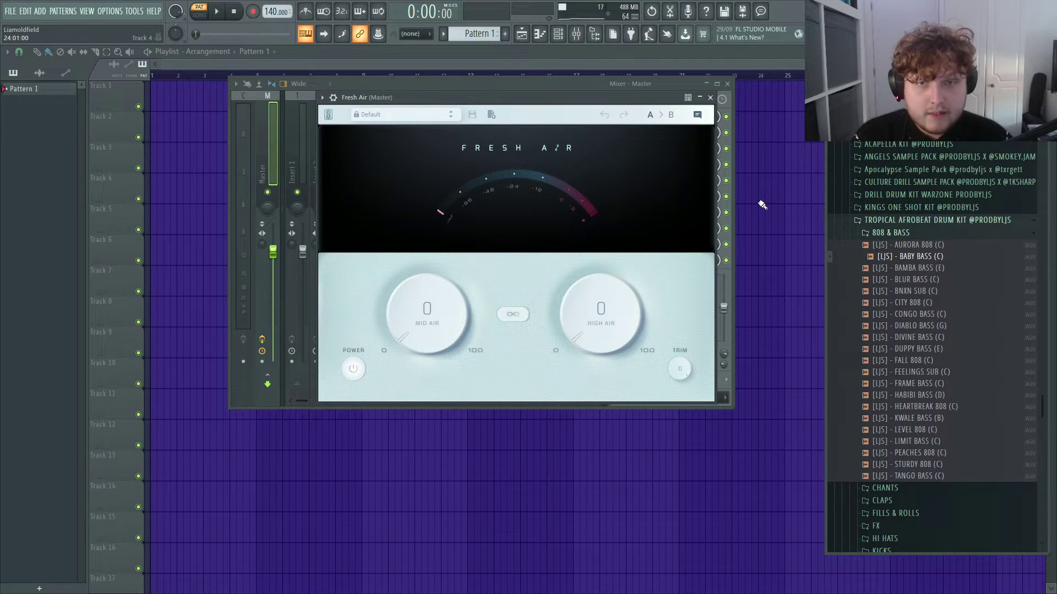
pyautogui.moveTo(605, 286); pyautogui.dragTo(583, 292)
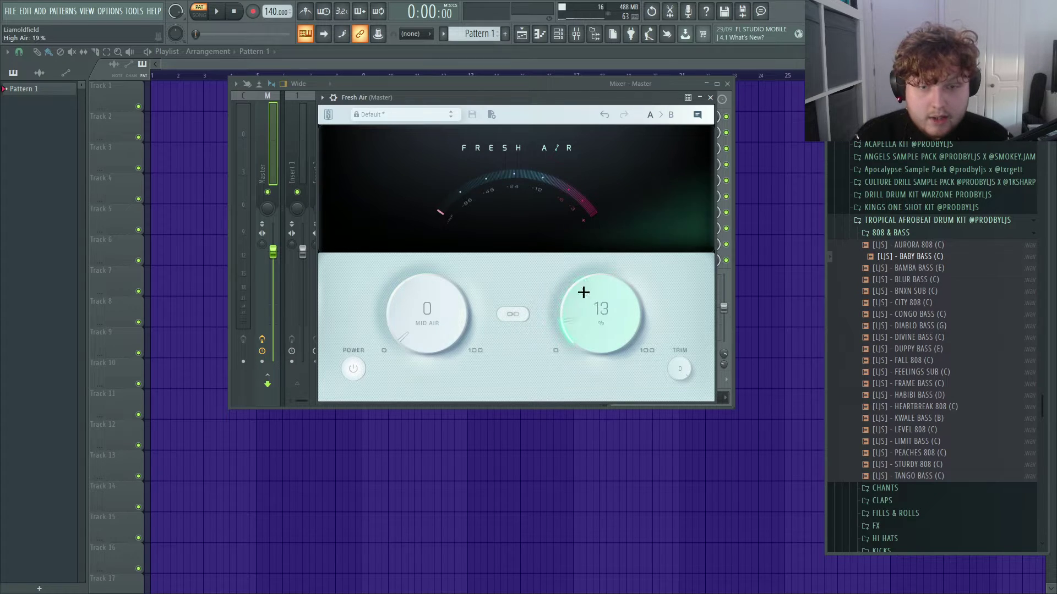
pyautogui.moveTo(428, 302); pyautogui.dragTo(408, 401)
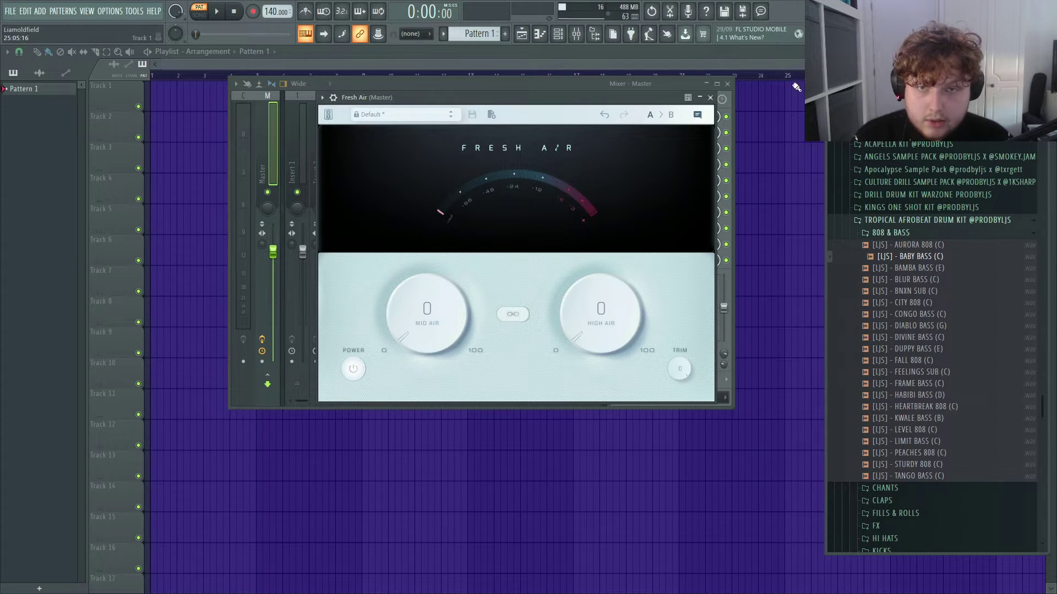
pyautogui.moveTo(585, 314); pyautogui.dragTo(561, 479)
# - Audition Fresh Air's Mid Air effect during pattern playback, returning it to 0, and close the plugin
pyautogui.press('space')
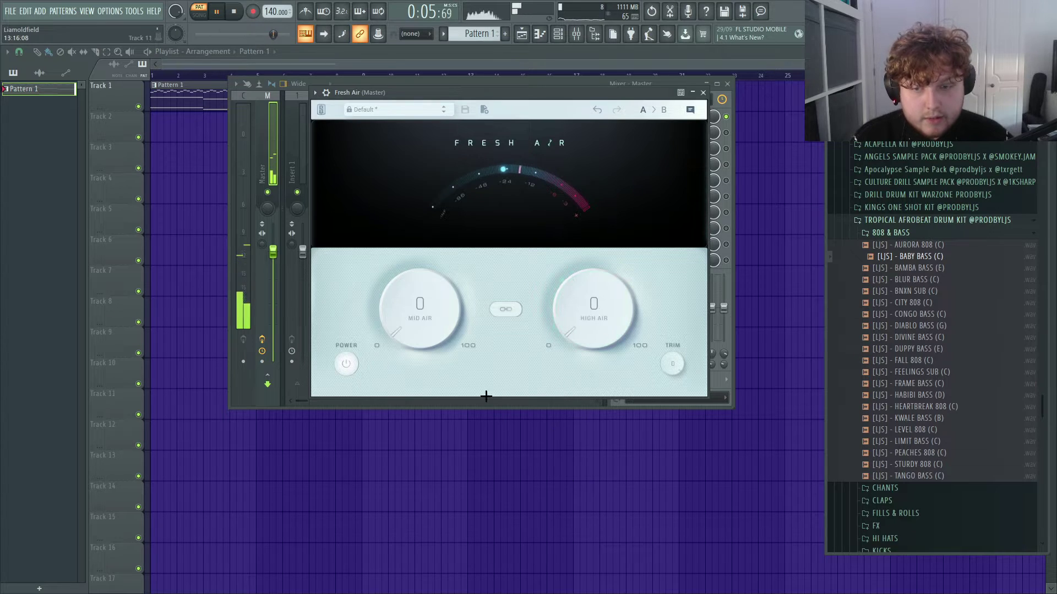
pyautogui.moveTo(417, 321); pyautogui.dragTo(439, 360)
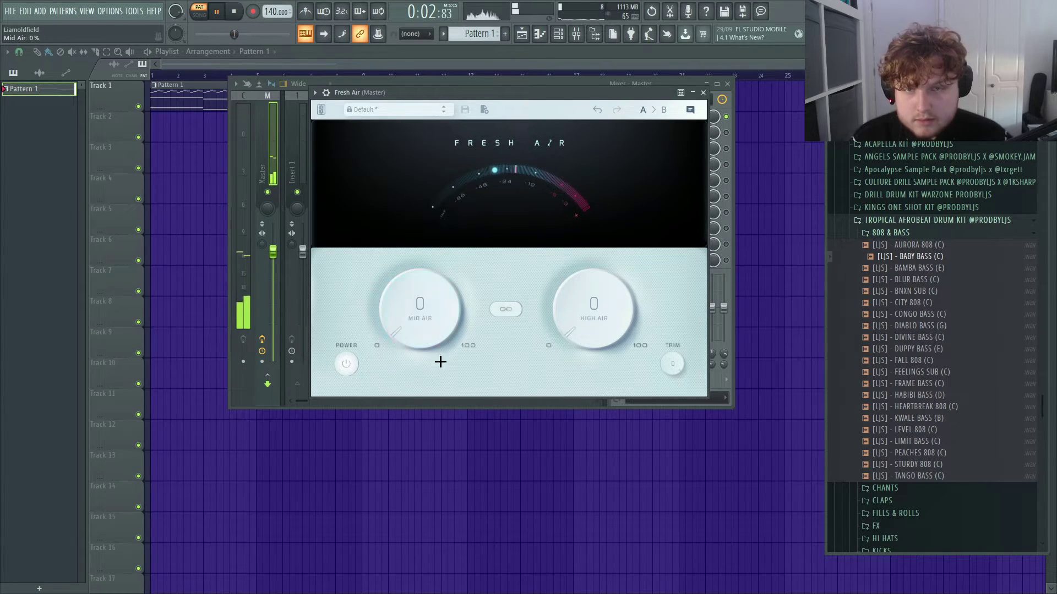
pyautogui.click(704, 92)
pyautogui.press('space')
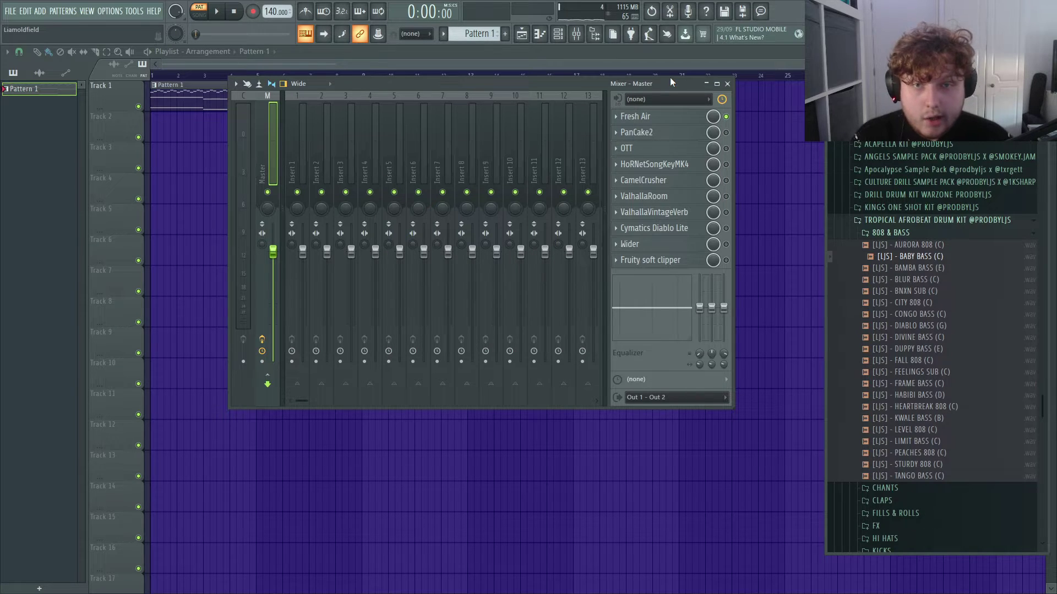
# - Audition PanCake2 on the Master track during pattern playback, setting its Mix to 50%, and close the plugin
pyautogui.click(636, 132)
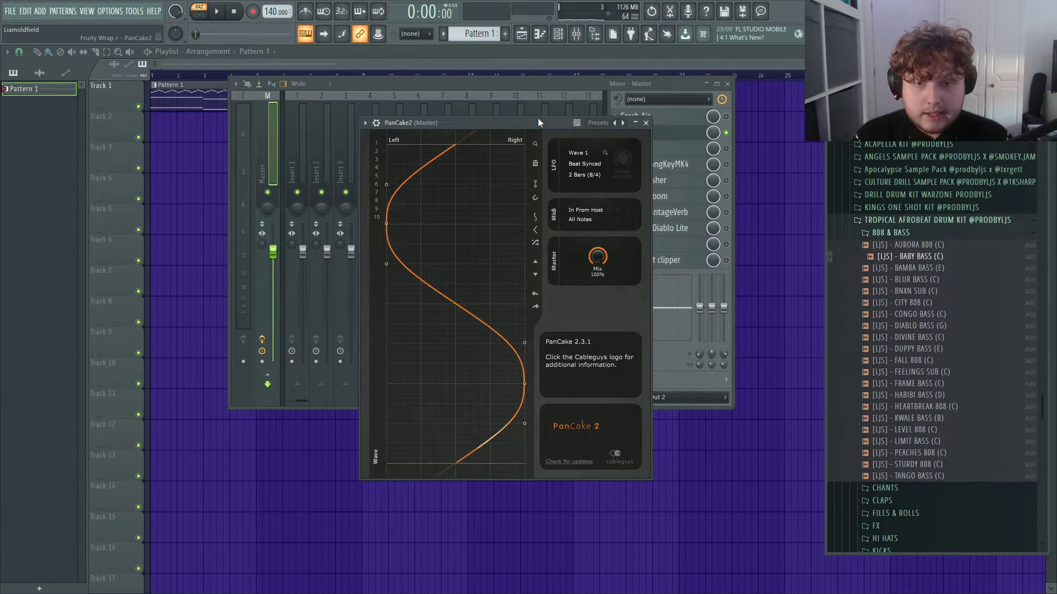
pyautogui.press('space')
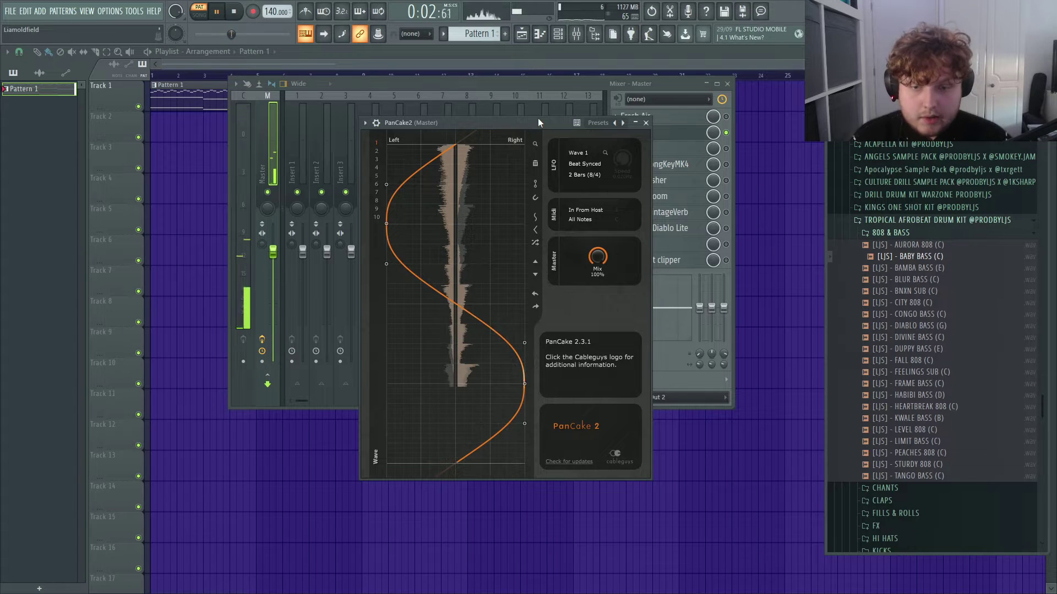
pyautogui.moveTo(597, 256); pyautogui.dragTo(597, 298)
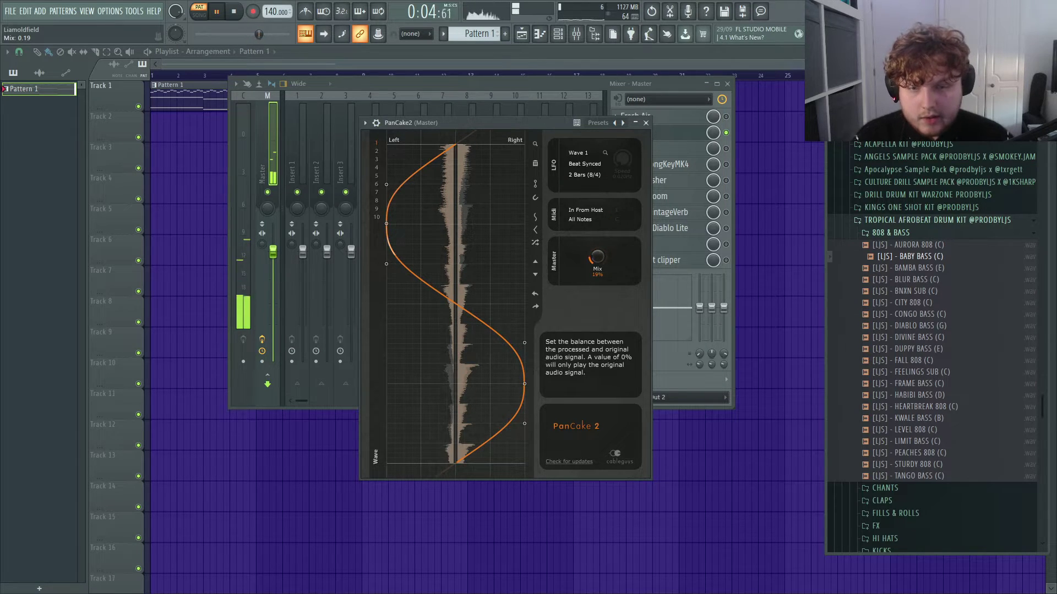
pyautogui.moveTo(598, 256); pyautogui.dragTo(597, 242)
pyautogui.press('space')
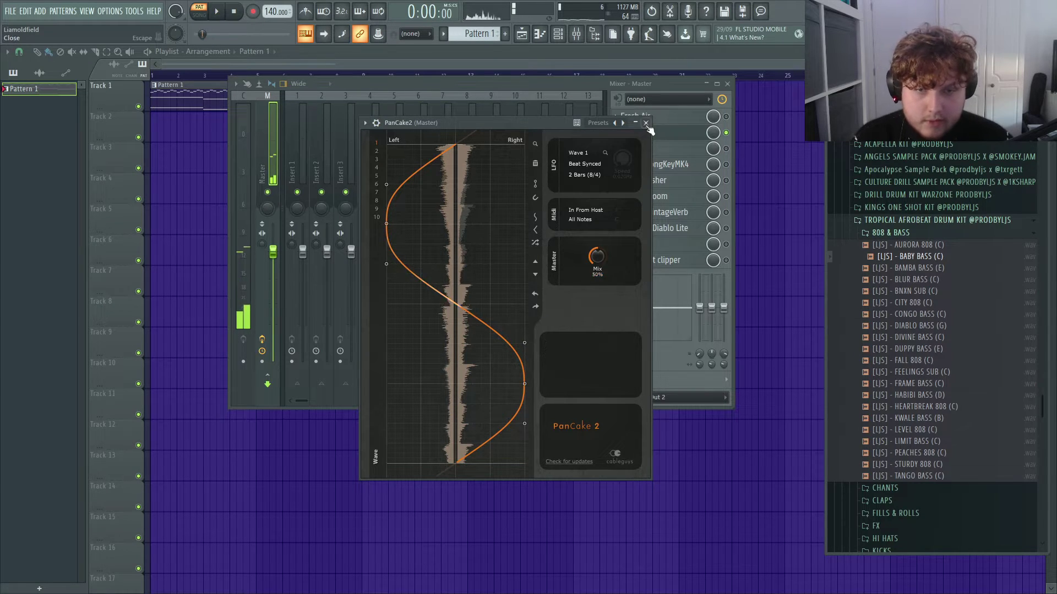
pyautogui.click(646, 124)
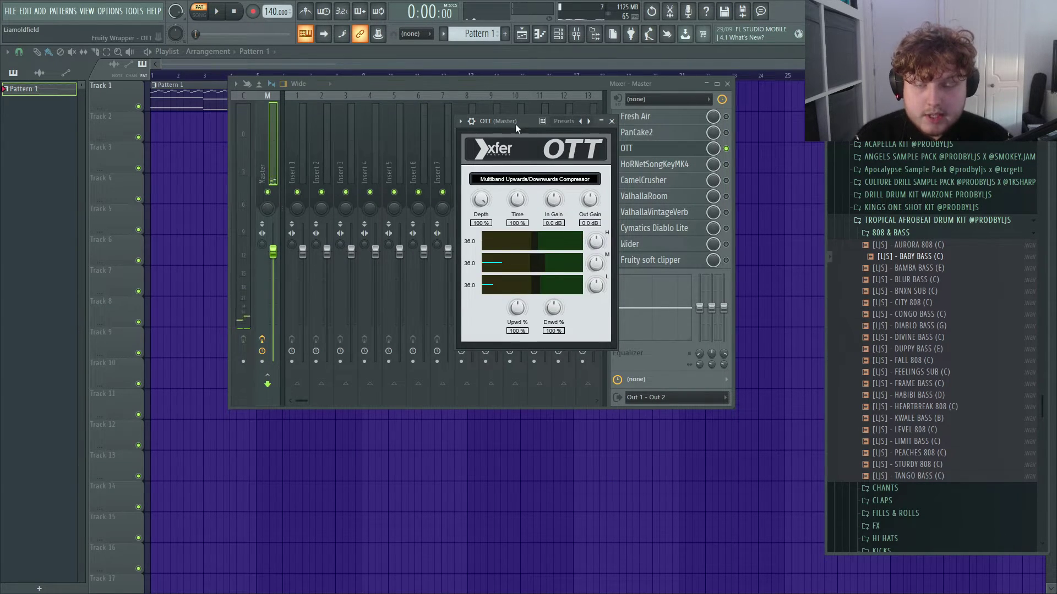
# - Audition OTT on the Master track while adjusting its band gains, and close the plugin
pyautogui.press('space')
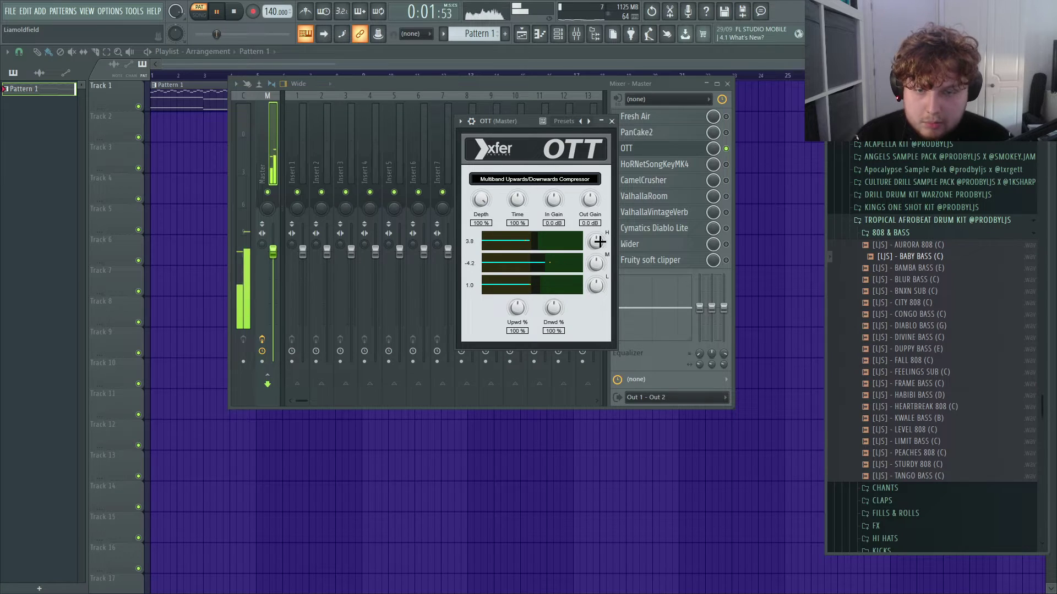
pyautogui.moveTo(599, 241); pyautogui.dragTo(595, 234)
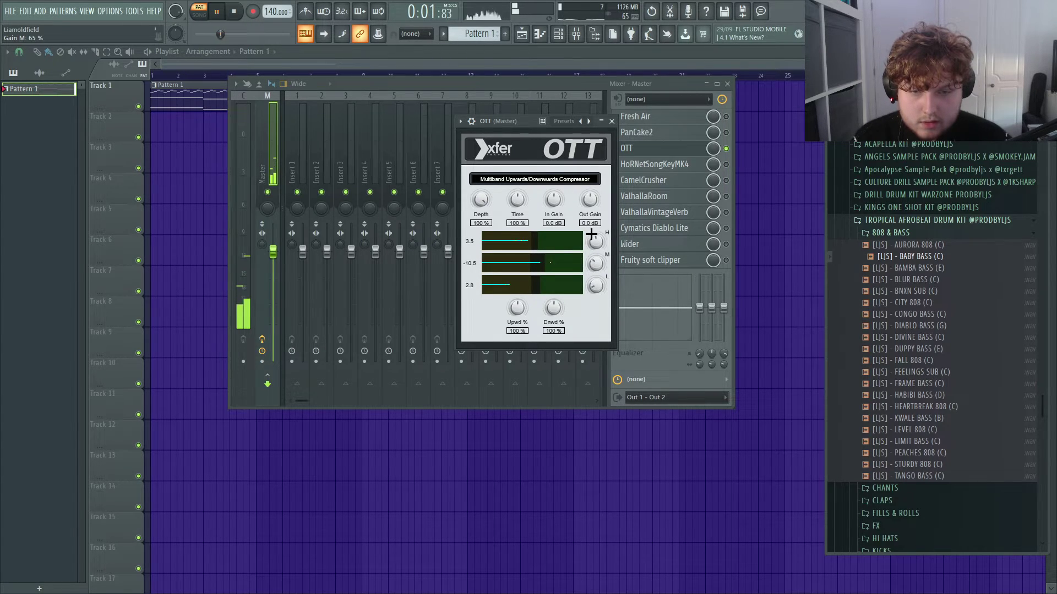
pyautogui.click(611, 121)
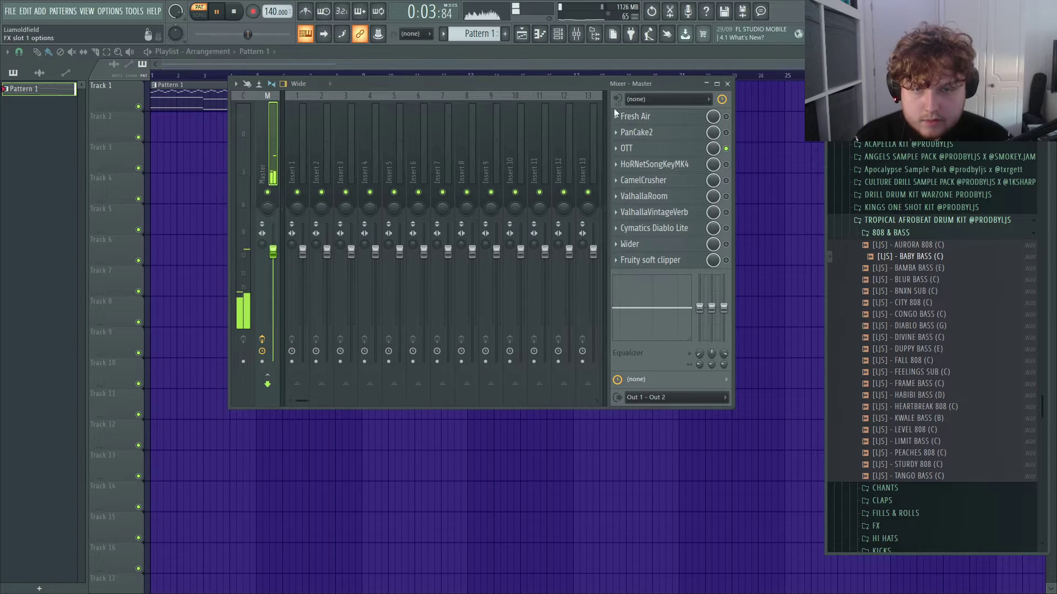
pyautogui.press('space')
pyautogui.click(672, 152)
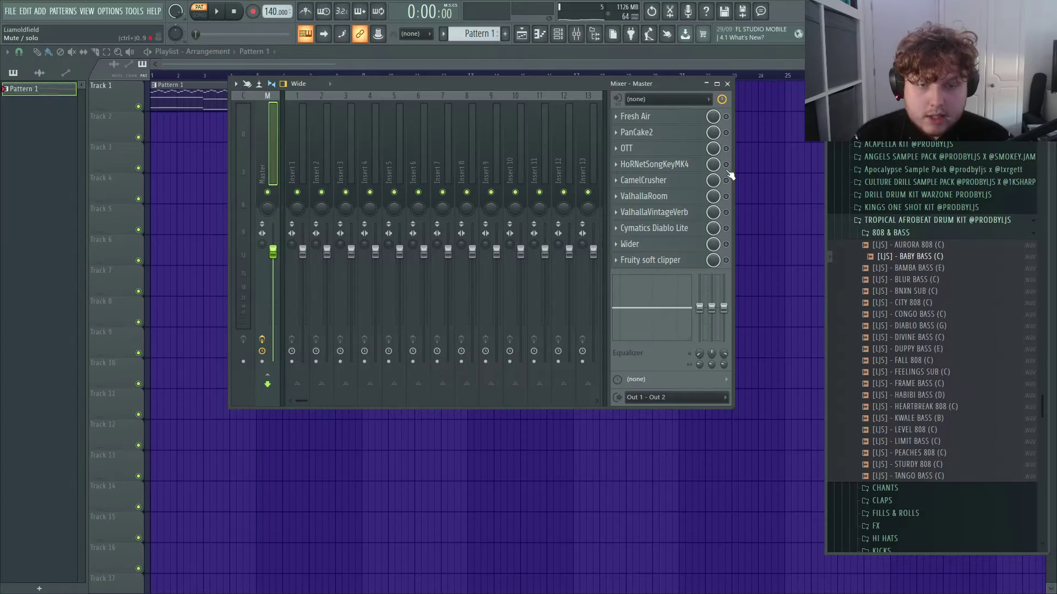
# - Open HoRNetSongKeyMK4 on the Master track to examine its chord, key and BPM detection, and close it
pyautogui.click(655, 164)
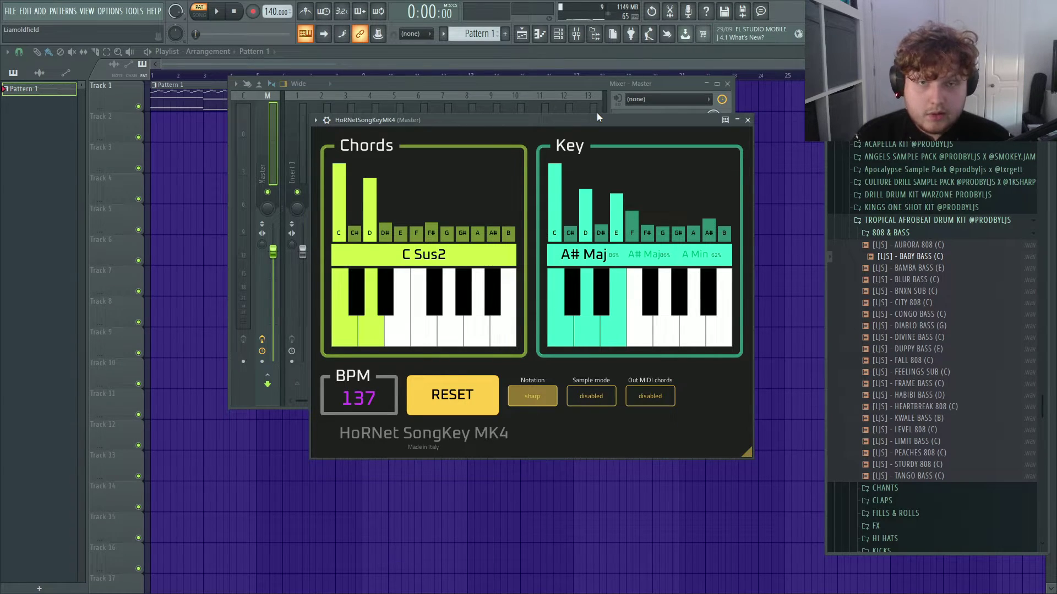
pyautogui.press('XF86AudioRaiseVolume')
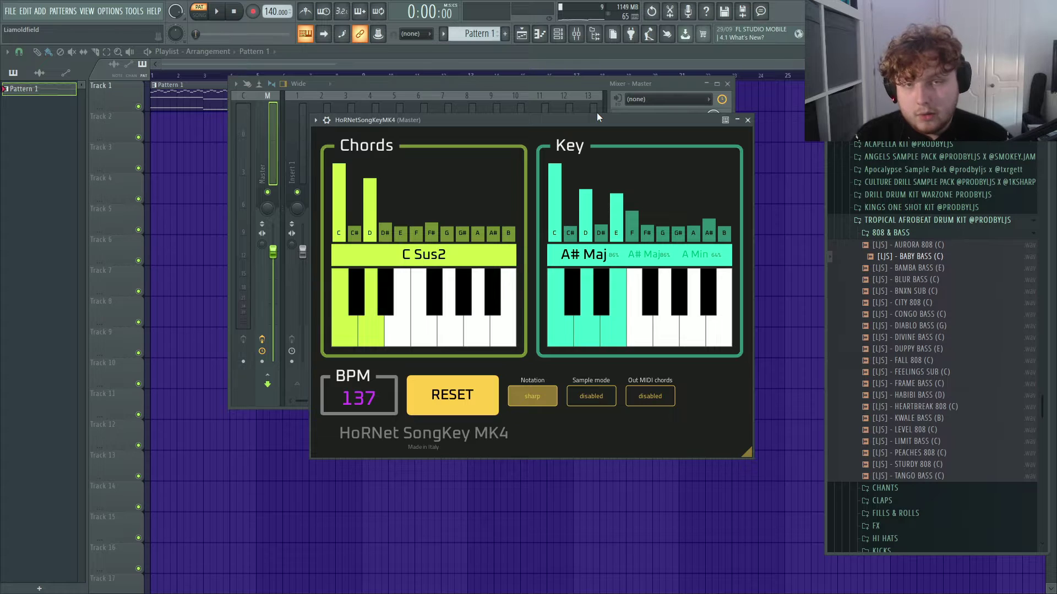
pyautogui.click(748, 120)
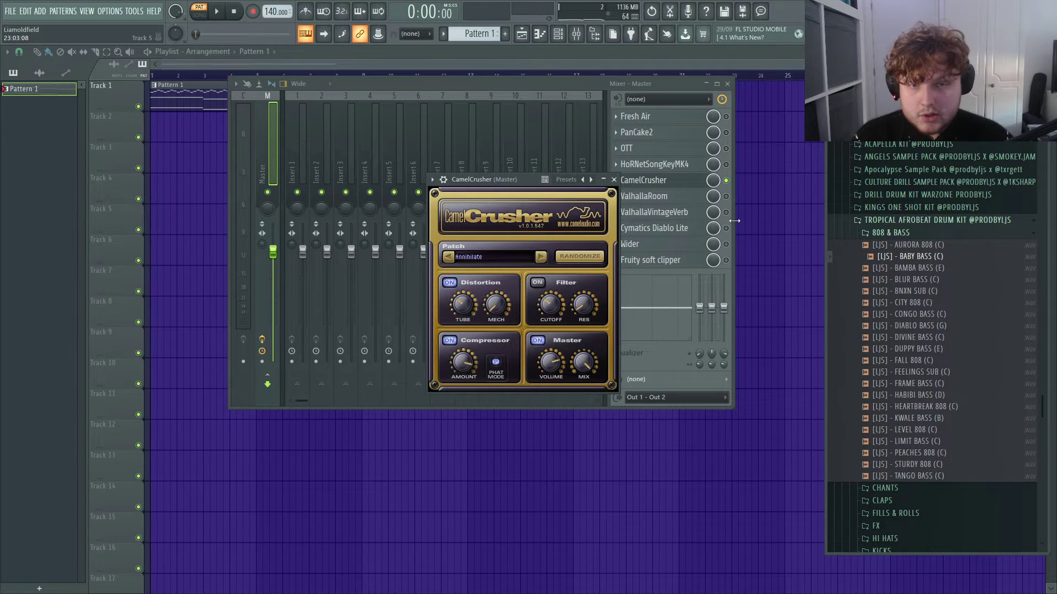
# - Examine CamelCrusher's distortion, filter and compressor controls on the Master track
pyautogui.moveTo(522, 177); pyautogui.dragTo(539, 162)
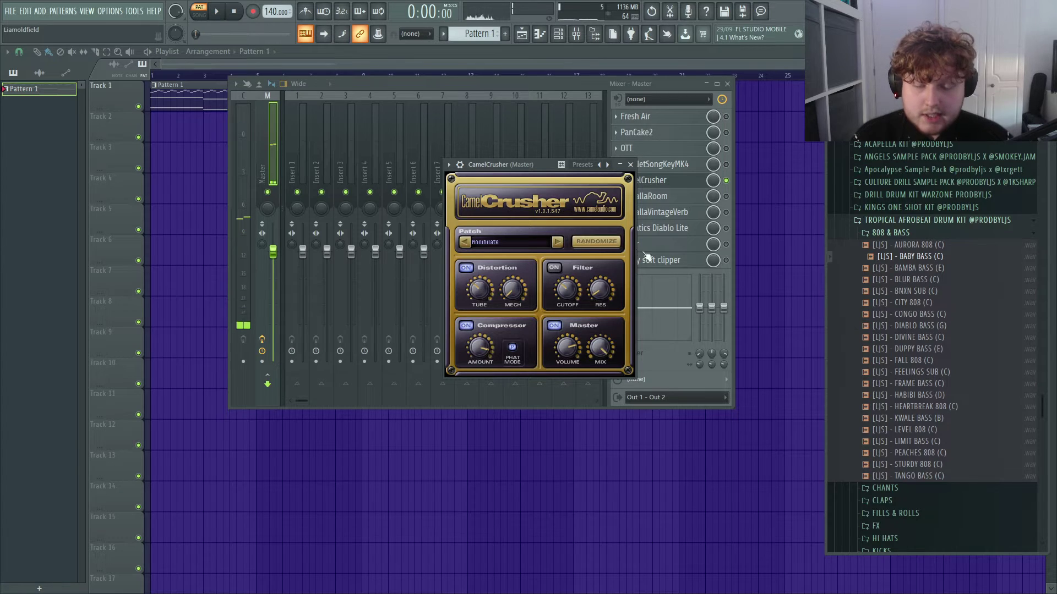
pyautogui.click(581, 165)
pyautogui.click(567, 290)
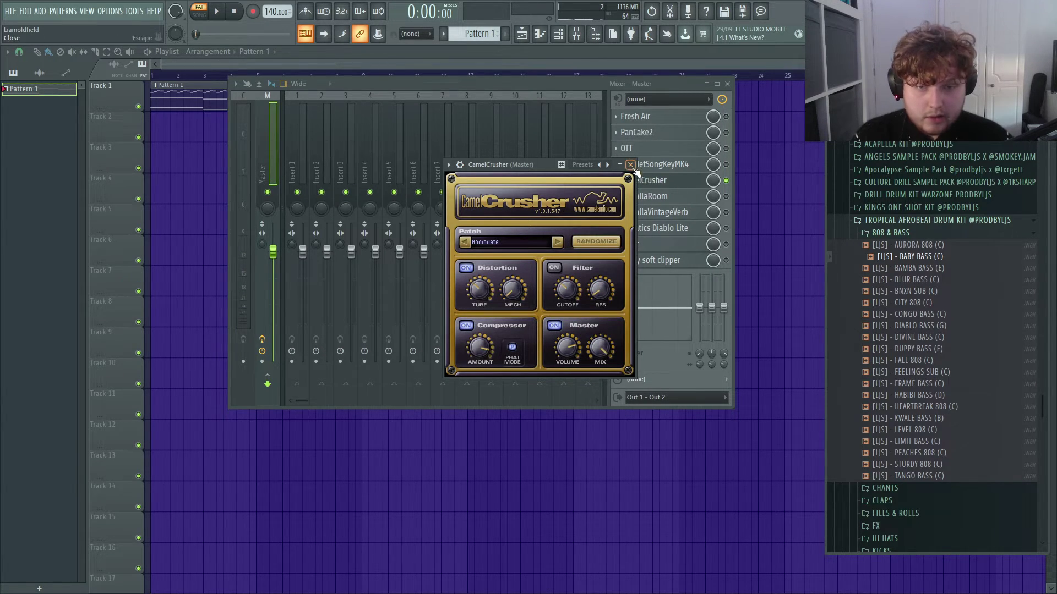
# - Audition ValhallaRoom on the Master track with its Mix set to about 93%, and close the plugin
pyautogui.click(676, 196)
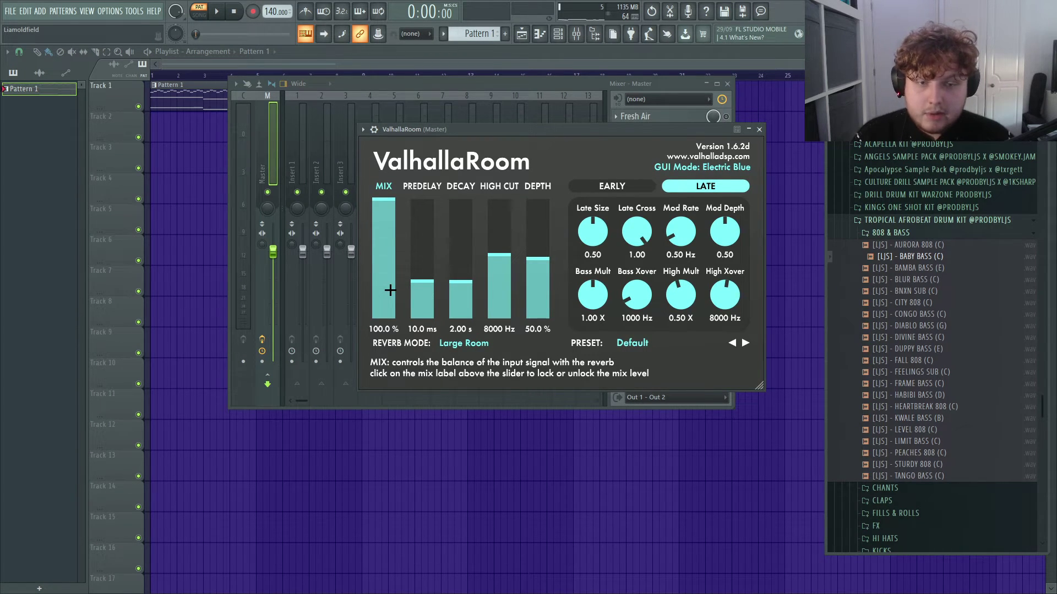
pyautogui.moveTo(388, 267); pyautogui.dragTo(382, 206)
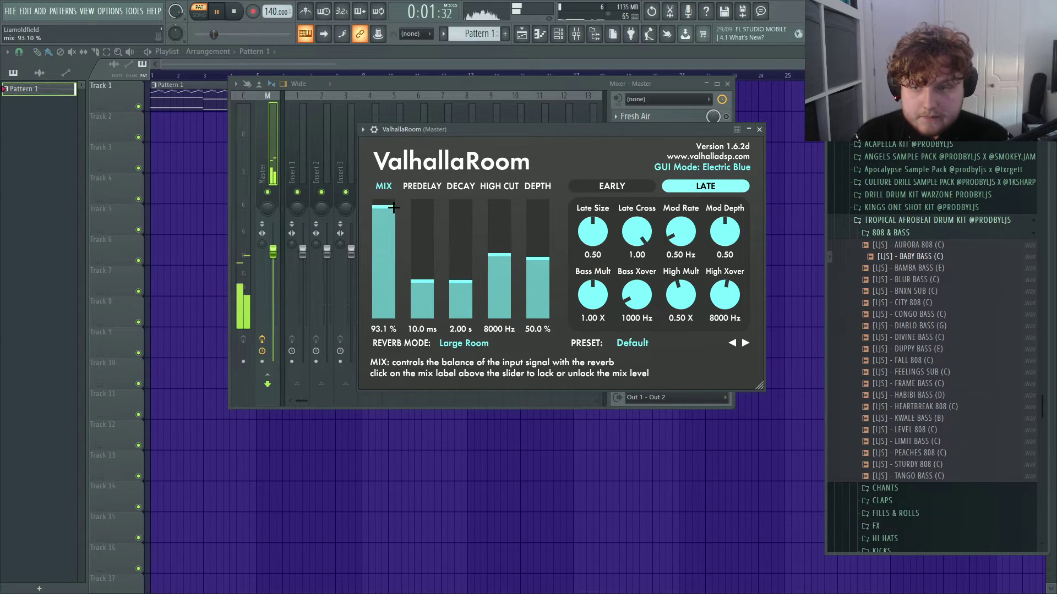
pyautogui.moveTo(605, 137); pyautogui.dragTo(455, 127)
pyautogui.click(607, 123)
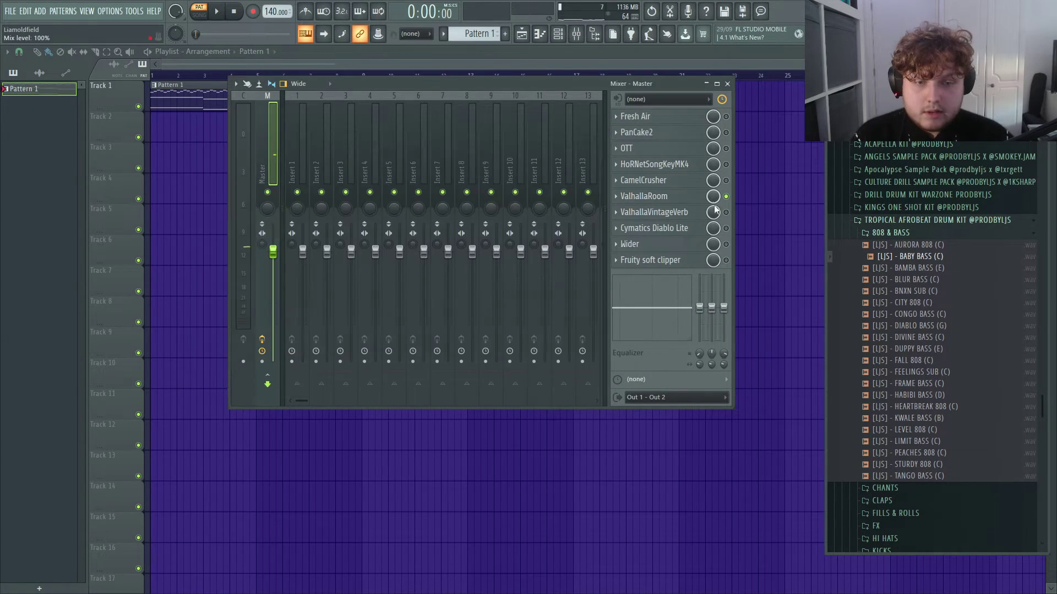
# - Open ValhallaVintageVerb on the Master track to examine its reverb controls, and close it
pyautogui.click(672, 213)
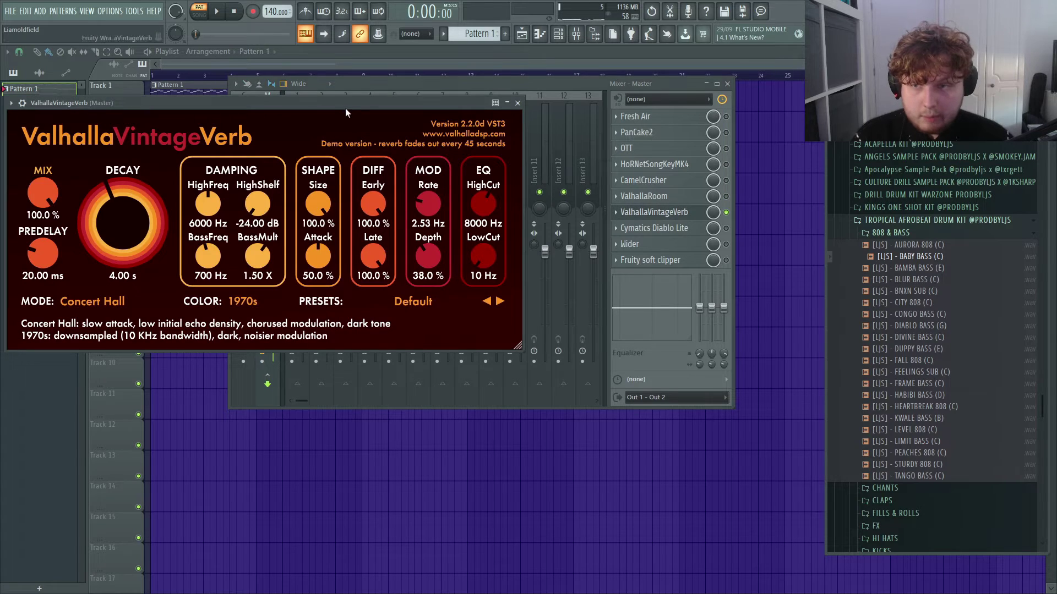
pyautogui.moveTo(345, 108); pyautogui.dragTo(642, 126)
pyautogui.moveTo(506, 130)
pyautogui.mouseDown()
pyautogui.moveTo(453, 137)
pyautogui.moveTo(507, 141)
pyautogui.mouseUp()
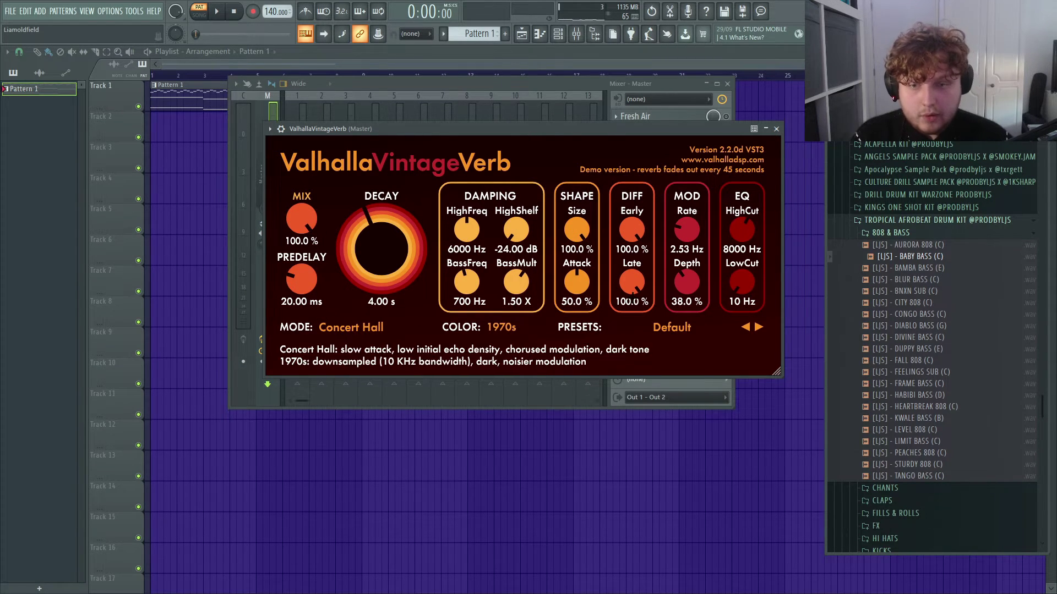
pyautogui.click(776, 129)
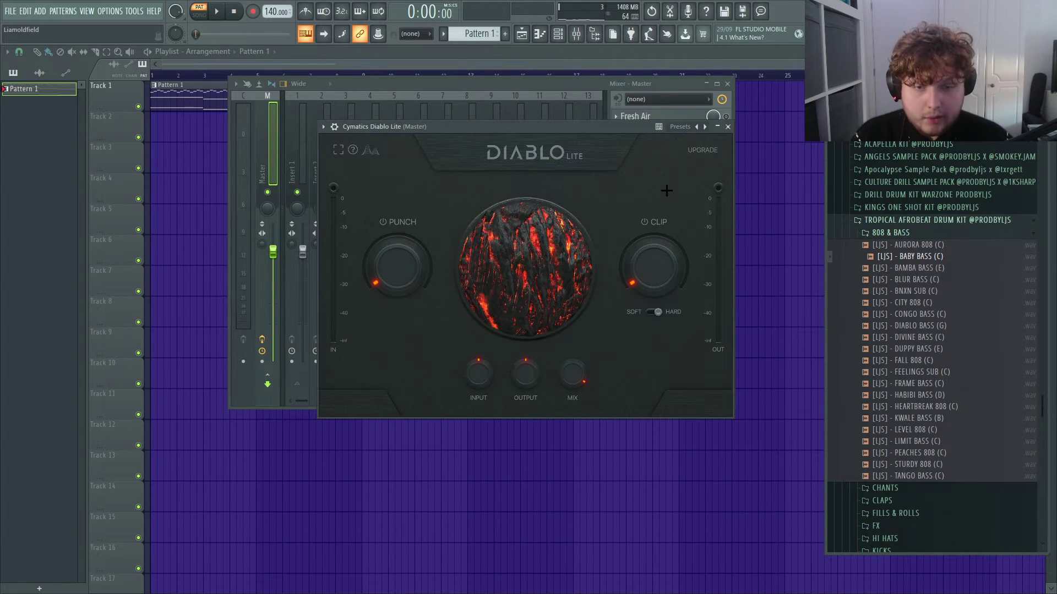
# - Try the Clip and Output controls of Cymatics Diablo Lite on the Master track, and close the plugin
pyautogui.moveTo(652, 271)
pyautogui.mouseDown()
pyautogui.moveTo(649, 249)
pyautogui.moveTo(650, 272)
pyautogui.mouseUp()
pyautogui.moveTo(514, 373)
pyautogui.mouseDown()
pyautogui.moveTo(512, 383)
pyautogui.moveTo(513, 372)
pyautogui.mouseUp()
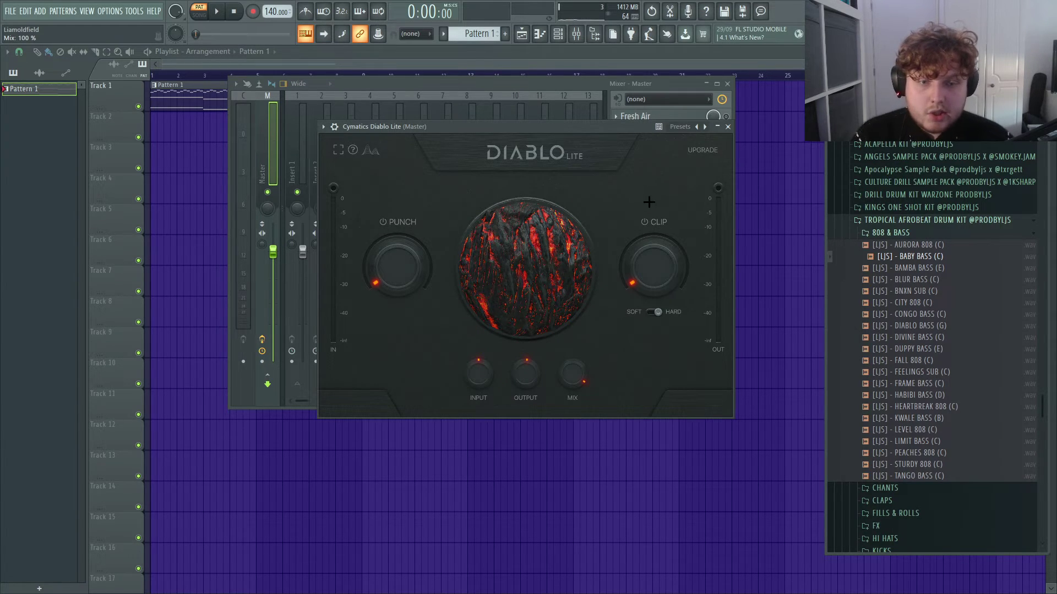
pyautogui.click(727, 127)
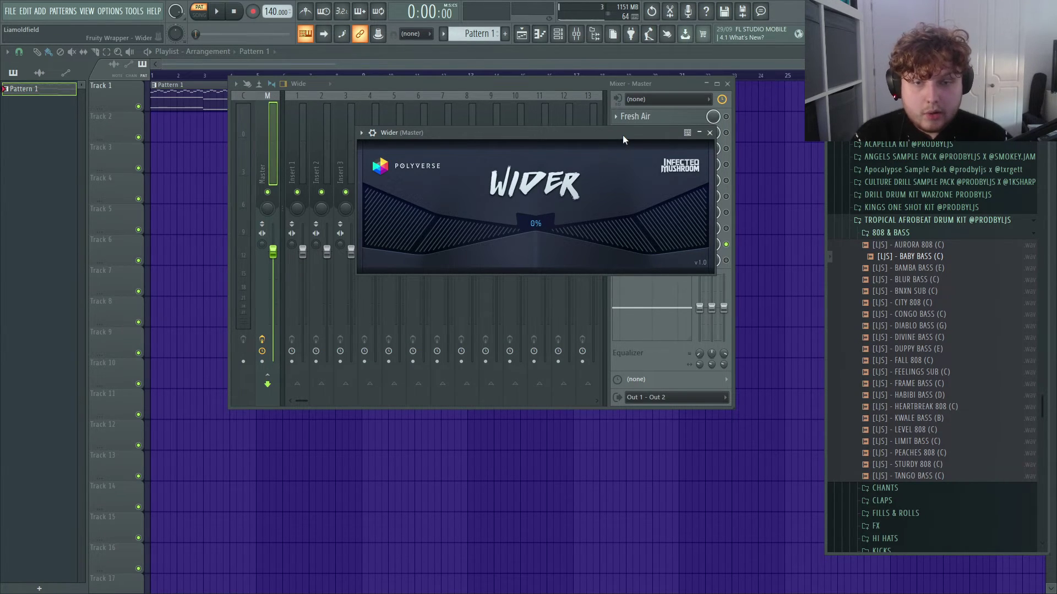
# - Audition Wider on the Master track during pattern playback, setting its stereo width to 65%
pyautogui.moveTo(595, 135); pyautogui.dragTo(601, 130)
pyautogui.press('space')
pyautogui.moveTo(633, 227); pyautogui.dragTo(606, 131)
pyautogui.press('space')
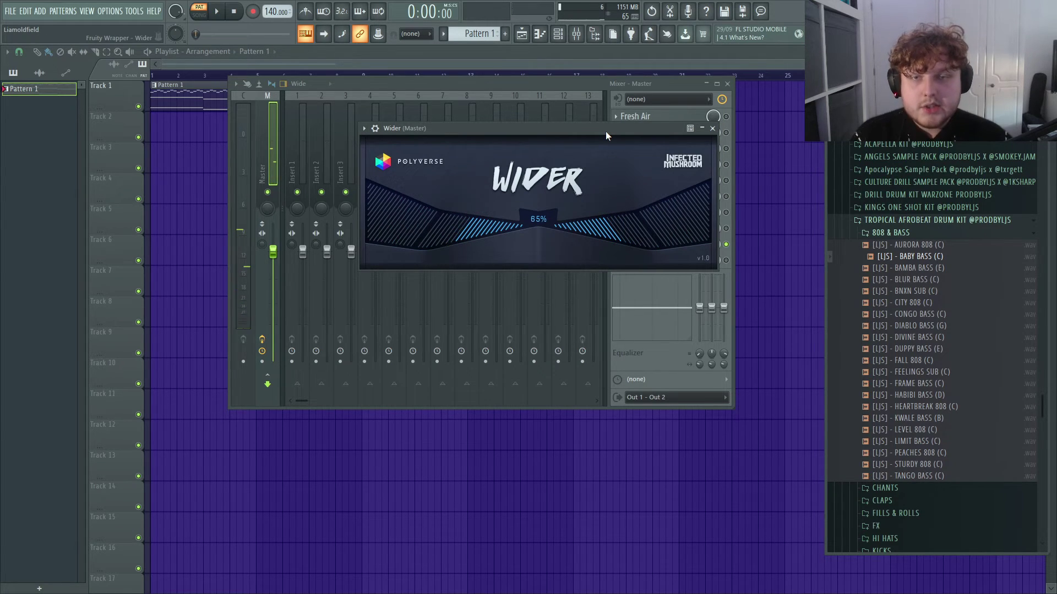
# - Open Frequency Splitter on the Master track and lower its low/mid crossover frequency
pyautogui.click(635, 84)
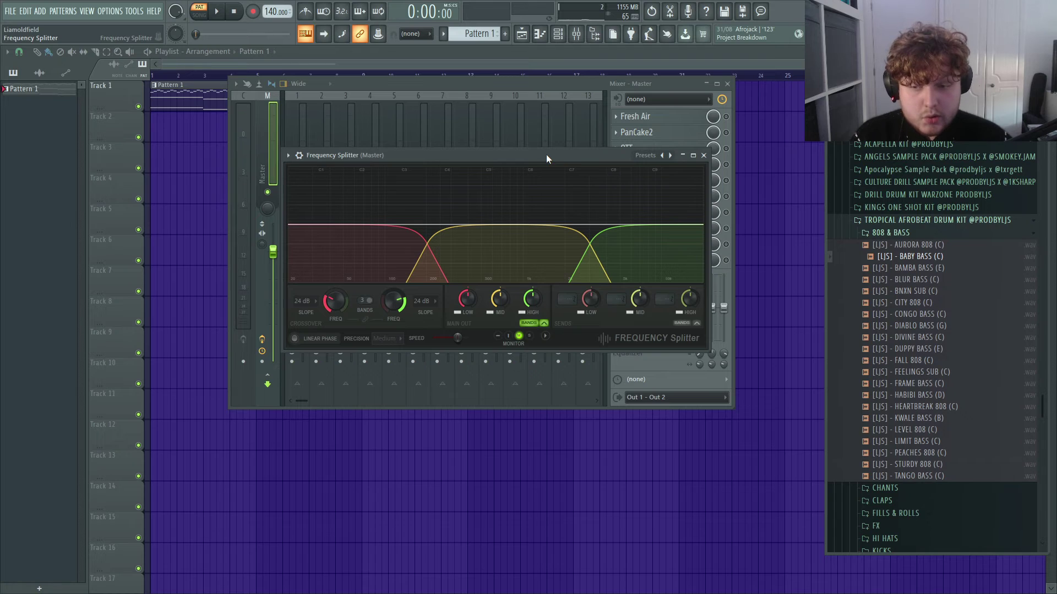
pyautogui.moveTo(547, 156); pyautogui.dragTo(581, 141)
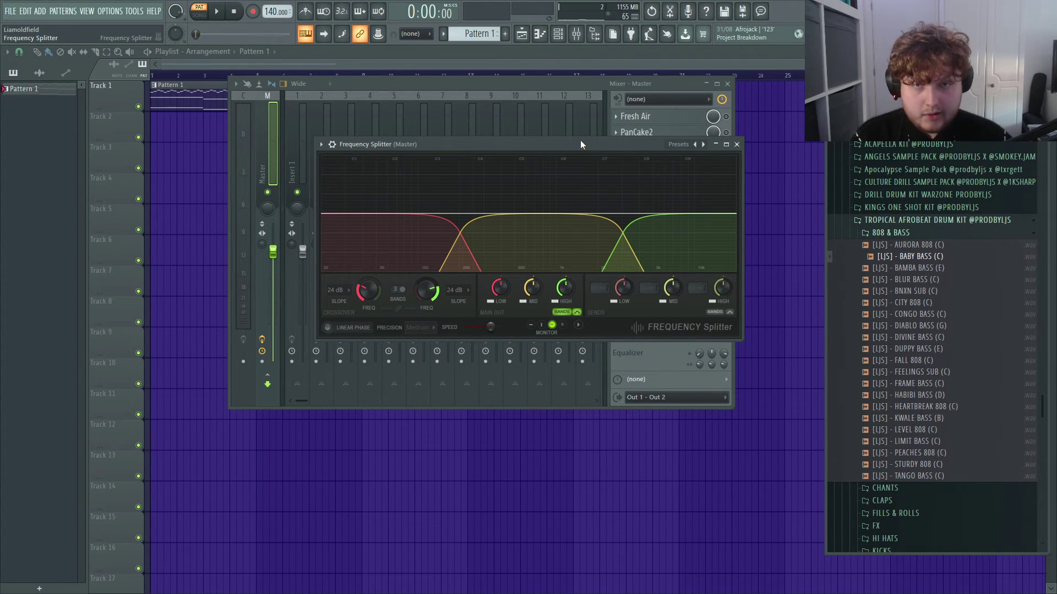
pyautogui.scroll(-5, 370, 295)
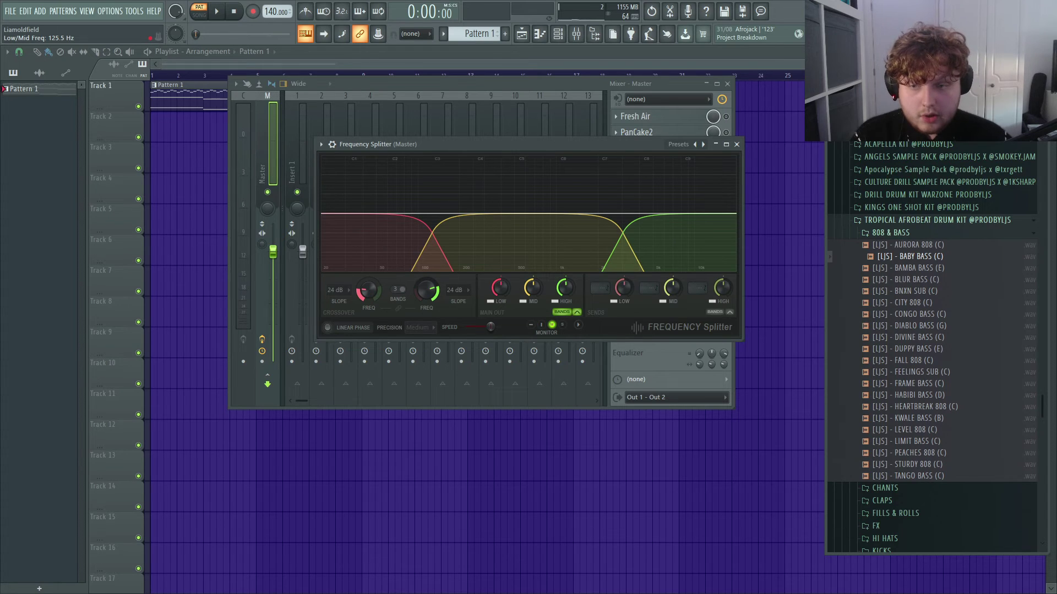
pyautogui.moveTo(368, 291); pyautogui.dragTo(368, 329)
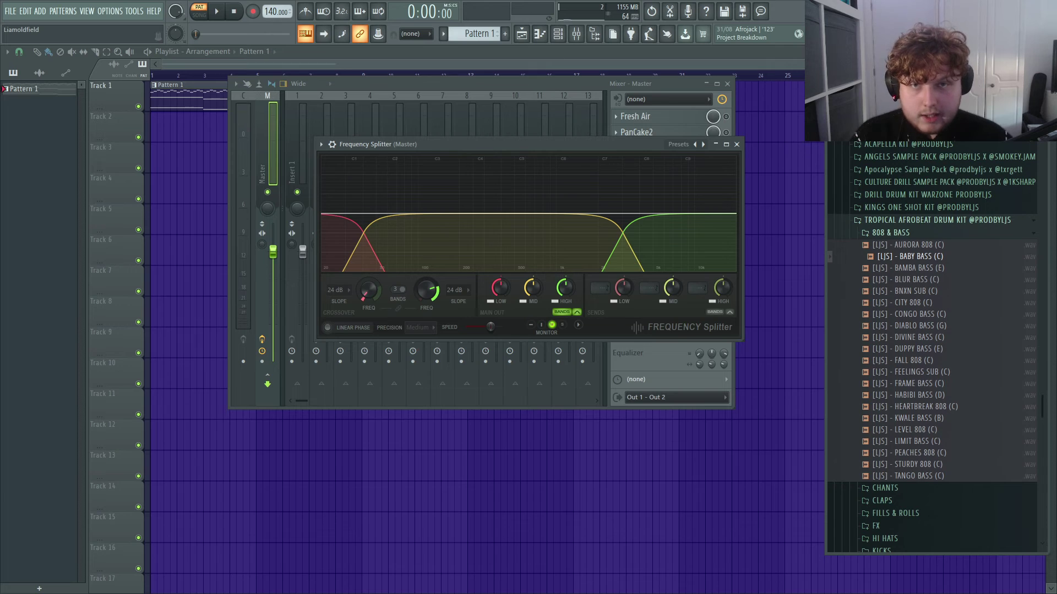
pyautogui.moveTo(369, 290)
pyautogui.mouseDown()
pyautogui.moveTo(368, 275)
pyautogui.moveTo(368, 284)
pyautogui.mouseUp()
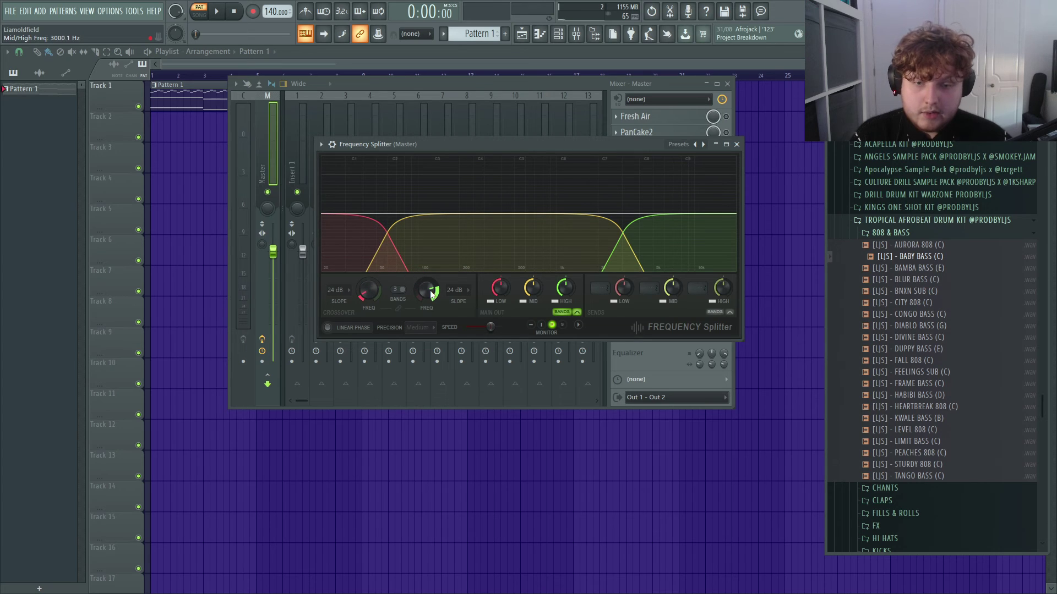
# - Try Frequency Splitter's mid/high crossover and low-band level, and load the Mastering curve preset
pyautogui.moveTo(431, 295); pyautogui.dragTo(431, 289)
pyautogui.moveTo(499, 287)
pyautogui.mouseDown()
pyautogui.moveTo(499, 275)
pyautogui.moveTo(499, 288)
pyautogui.mouseUp()
pyautogui.click(678, 145)
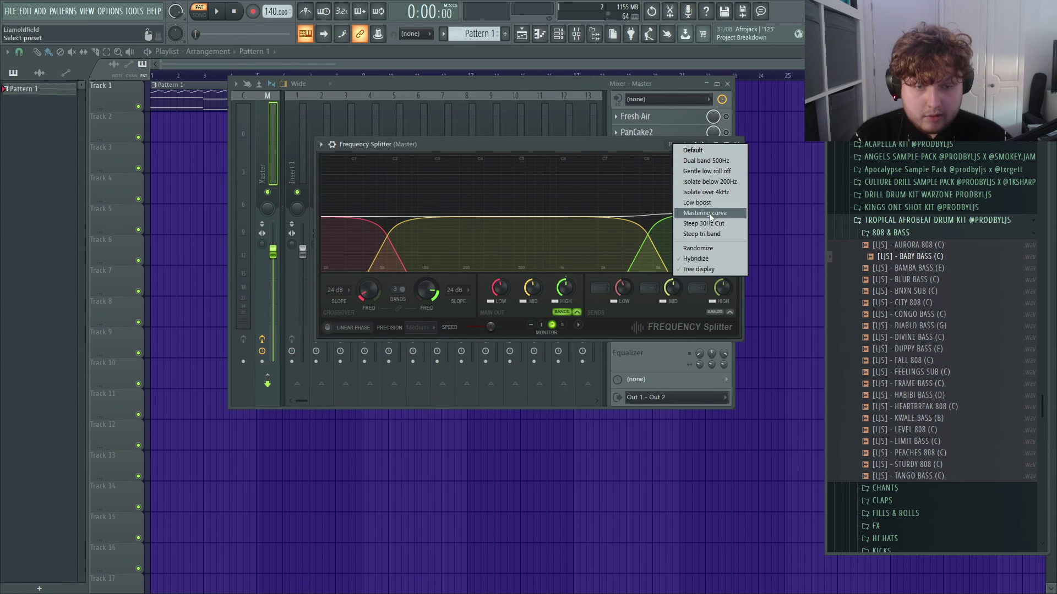
pyautogui.click(636, 147)
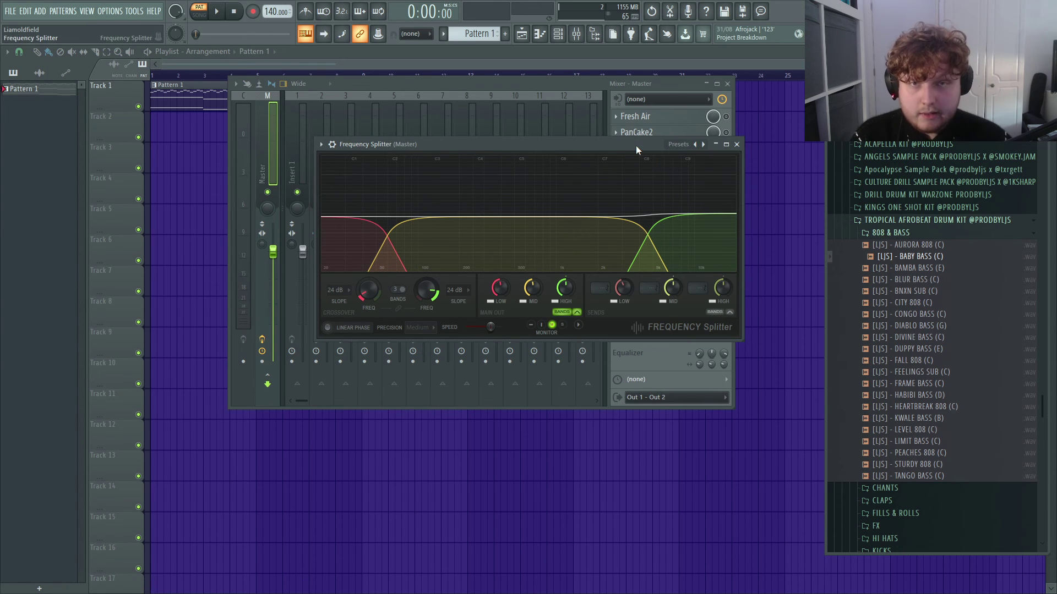